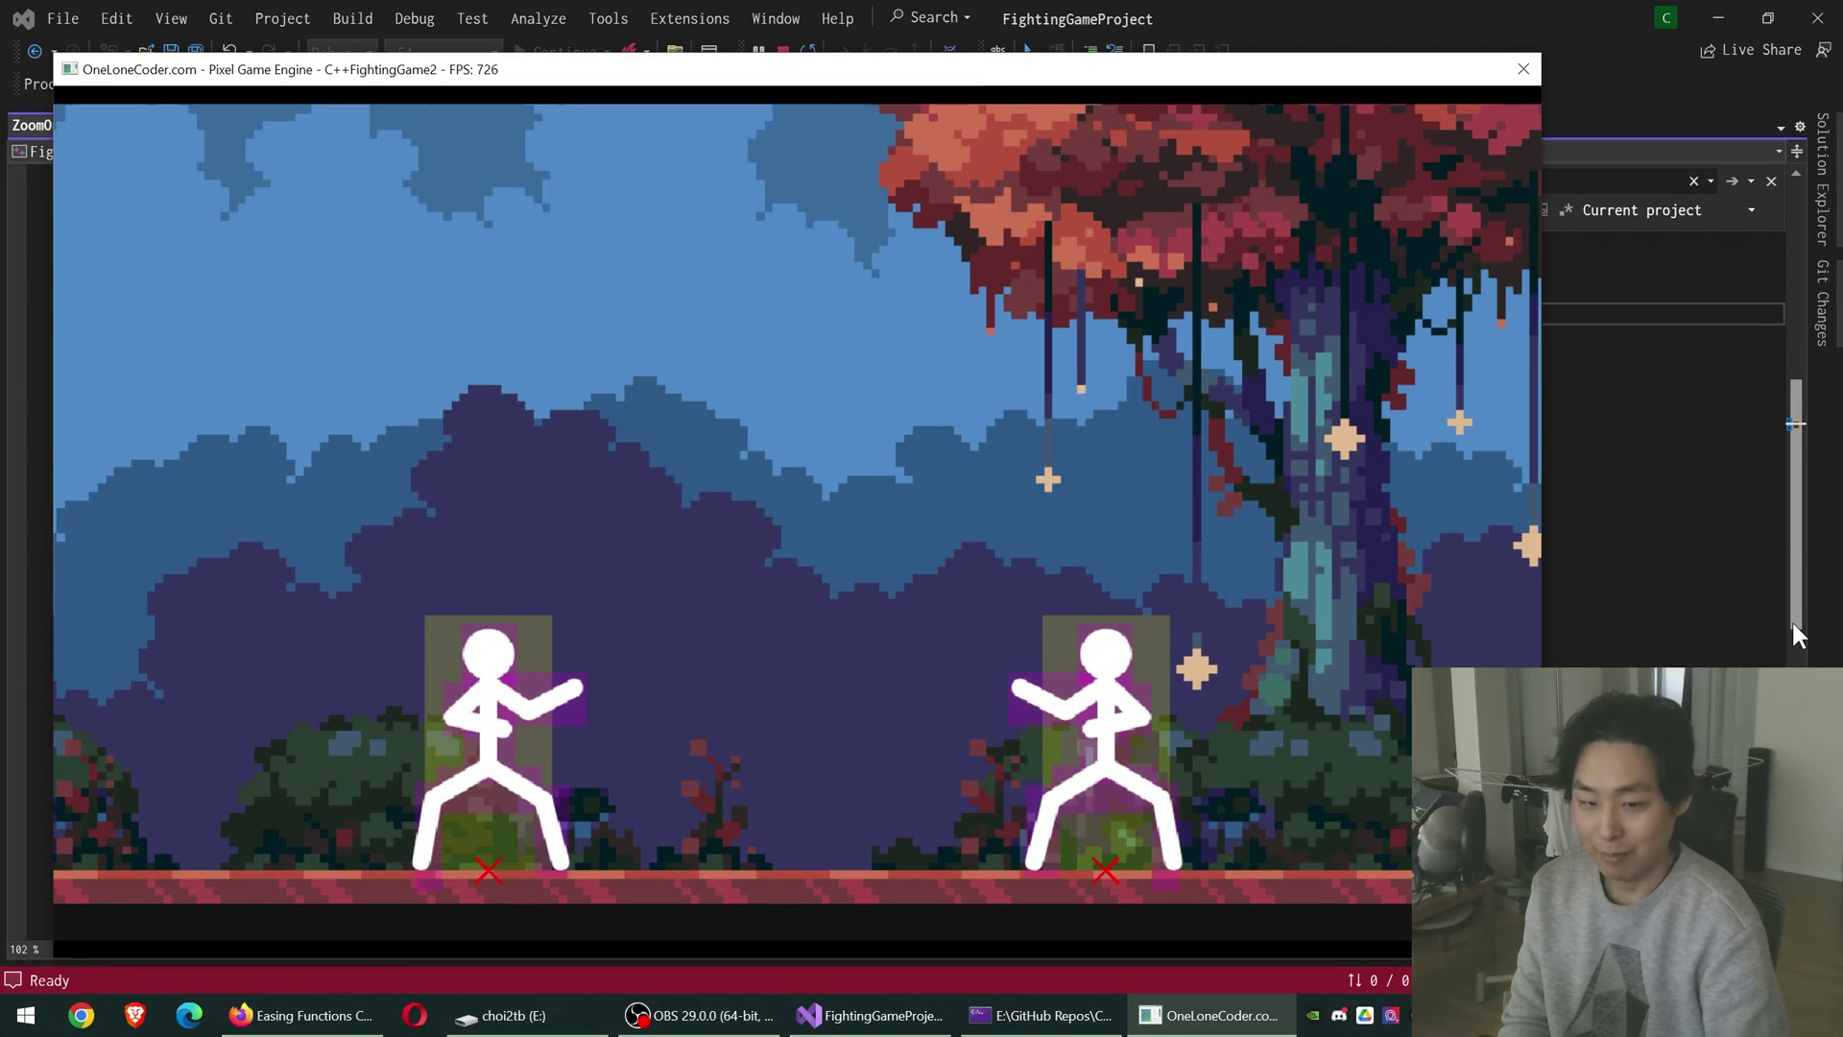
# Walk the left fighter back and forth with repeated eased jumps until it lands beside the stickman
pyautogui.press('d')
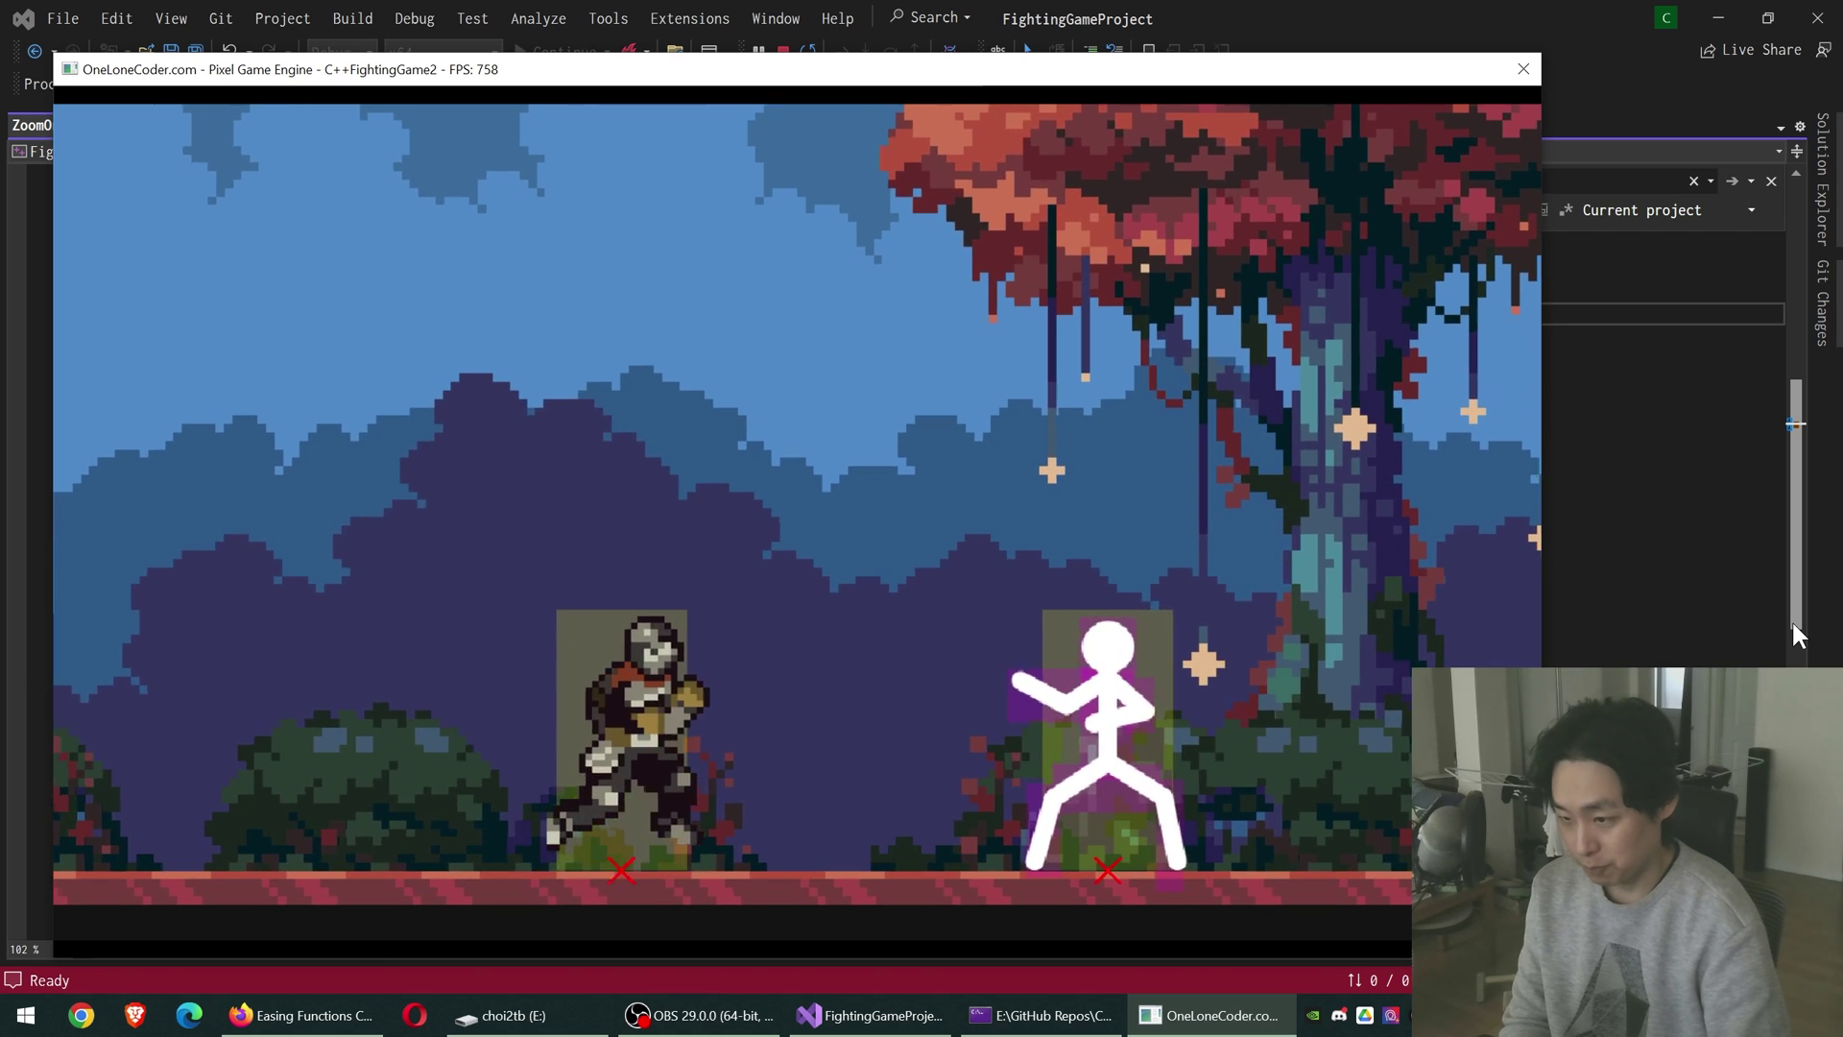
pyautogui.press('w')
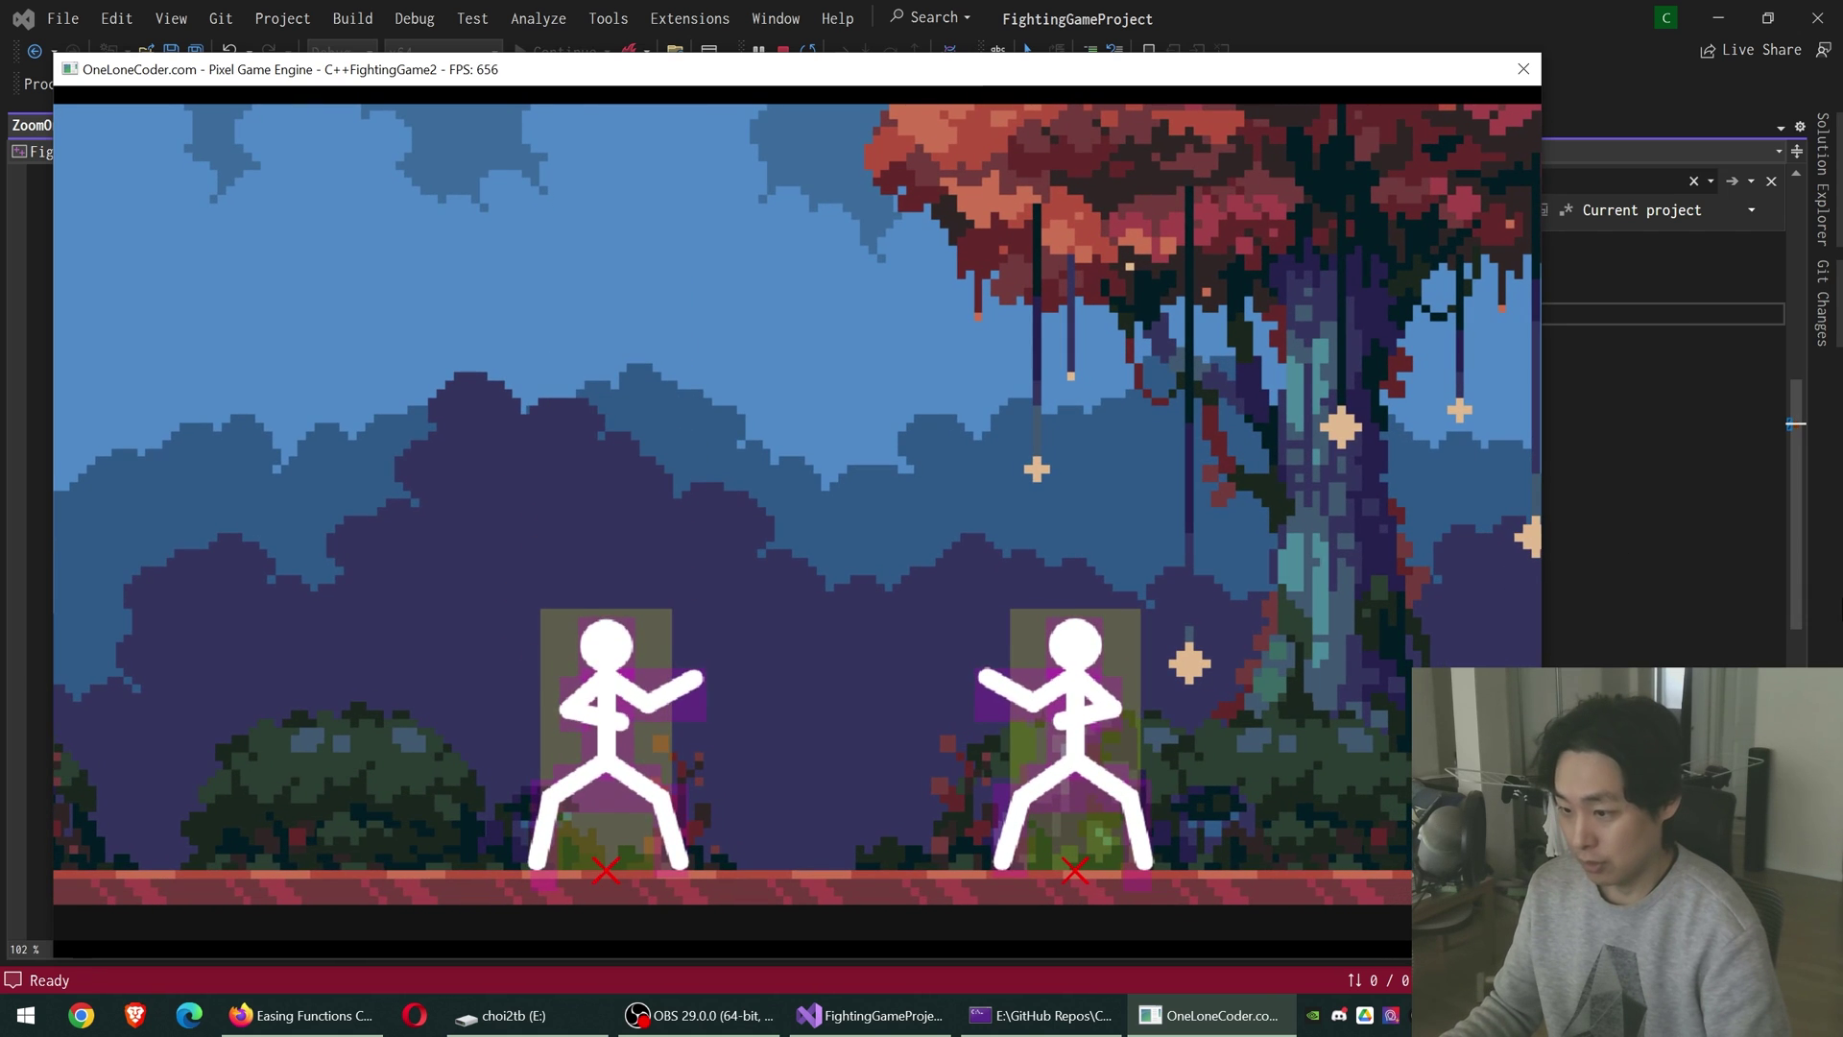
pyautogui.press('w')
pyautogui.press('w')
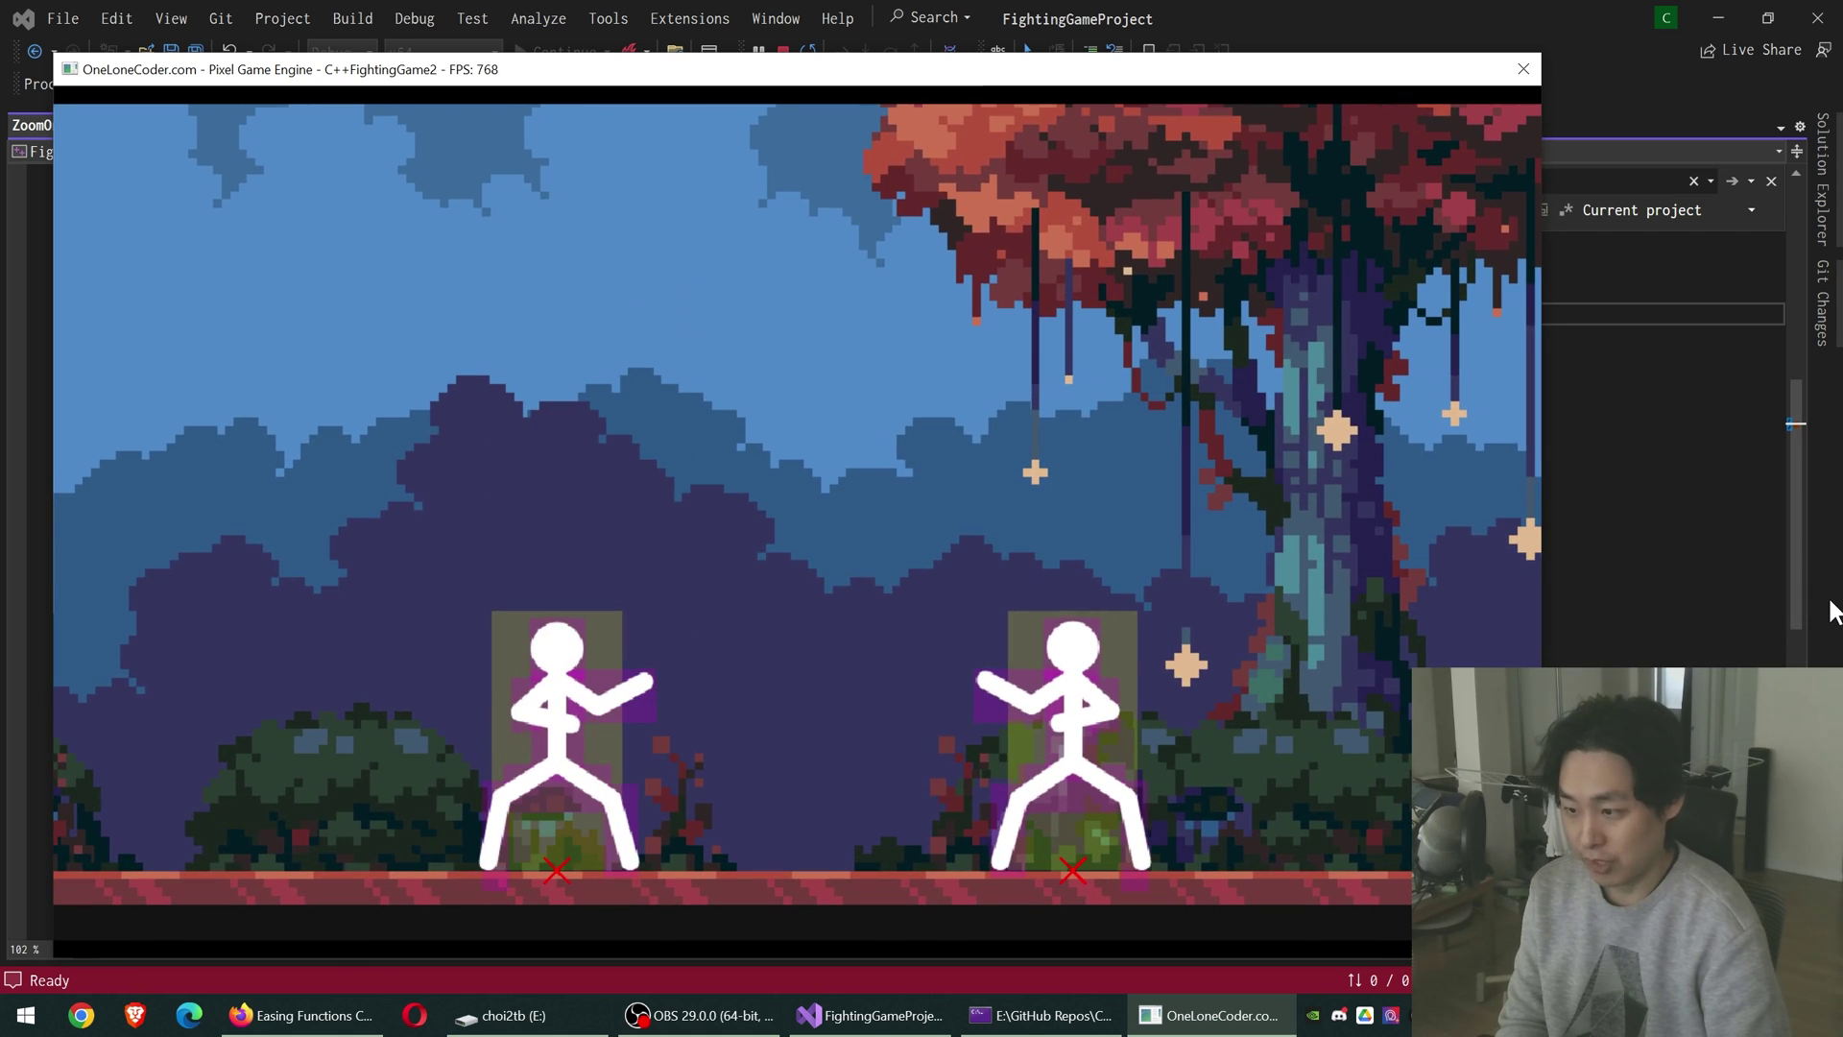
pyautogui.press('d')
pyautogui.press('w')
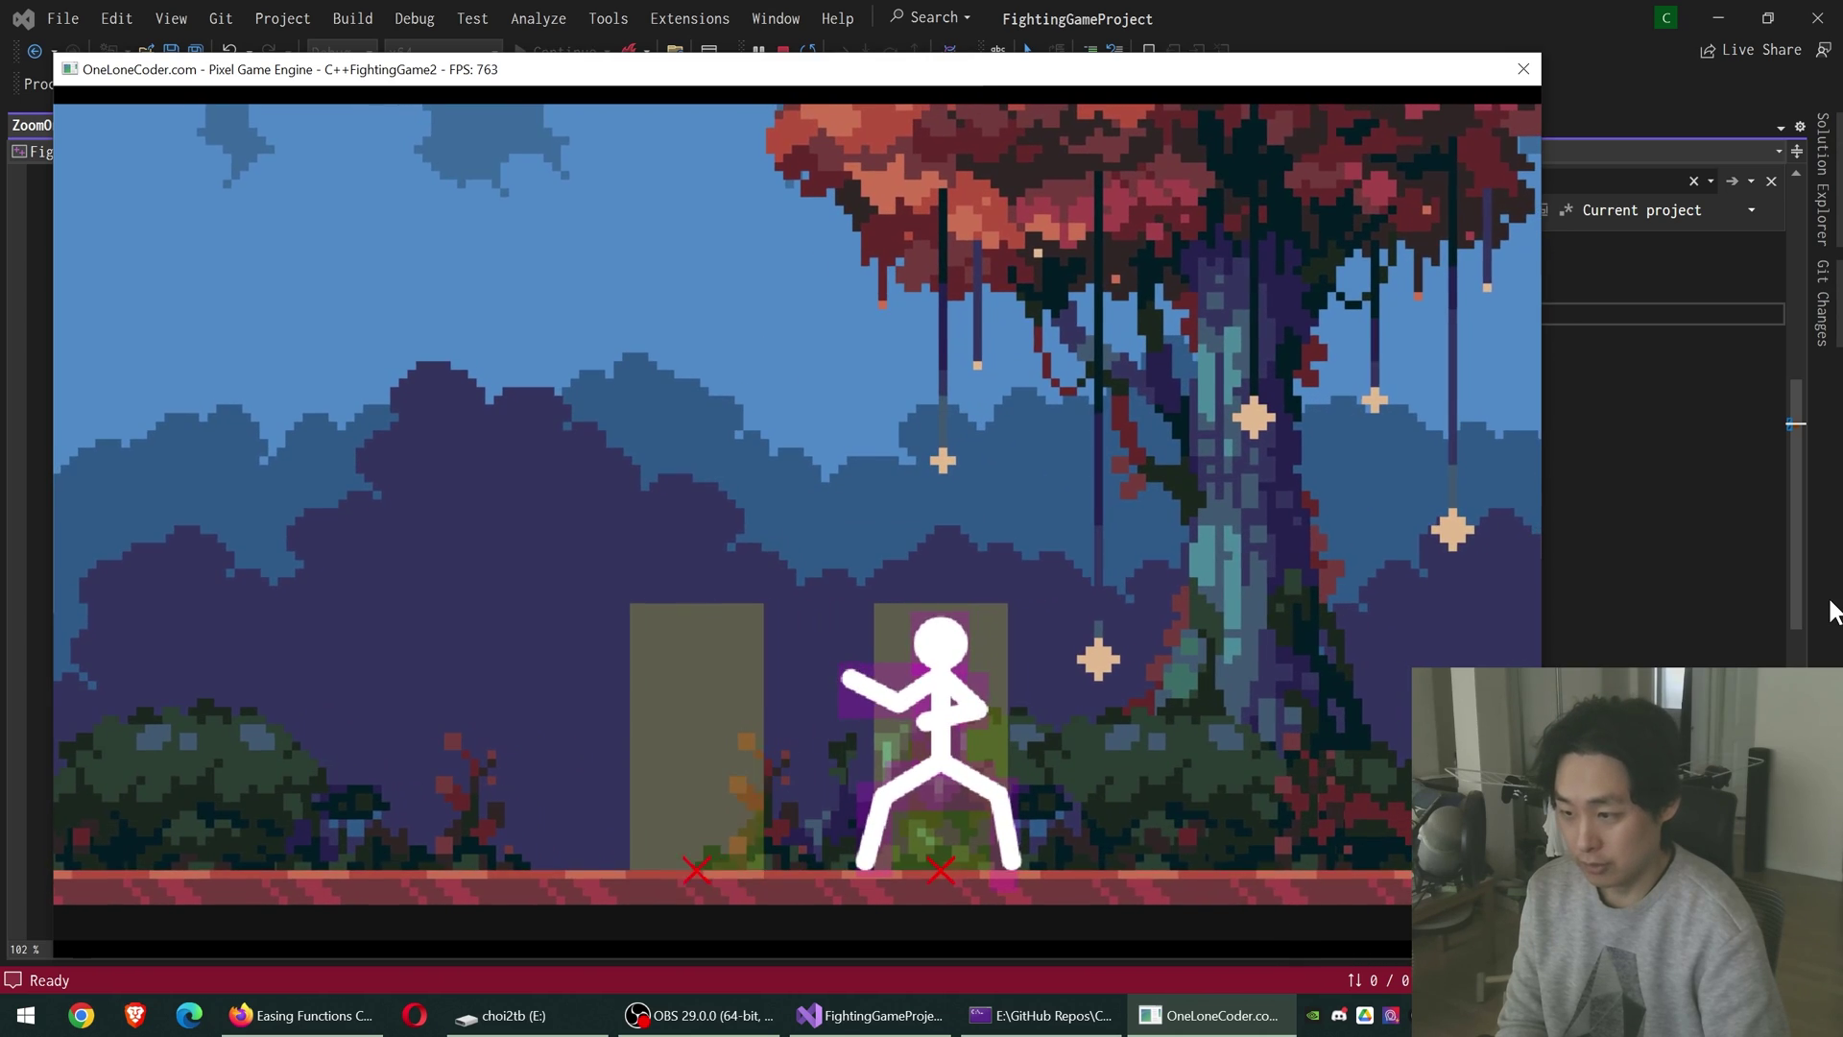
pyautogui.press('a')
pyautogui.press('d')
pyautogui.press('w')
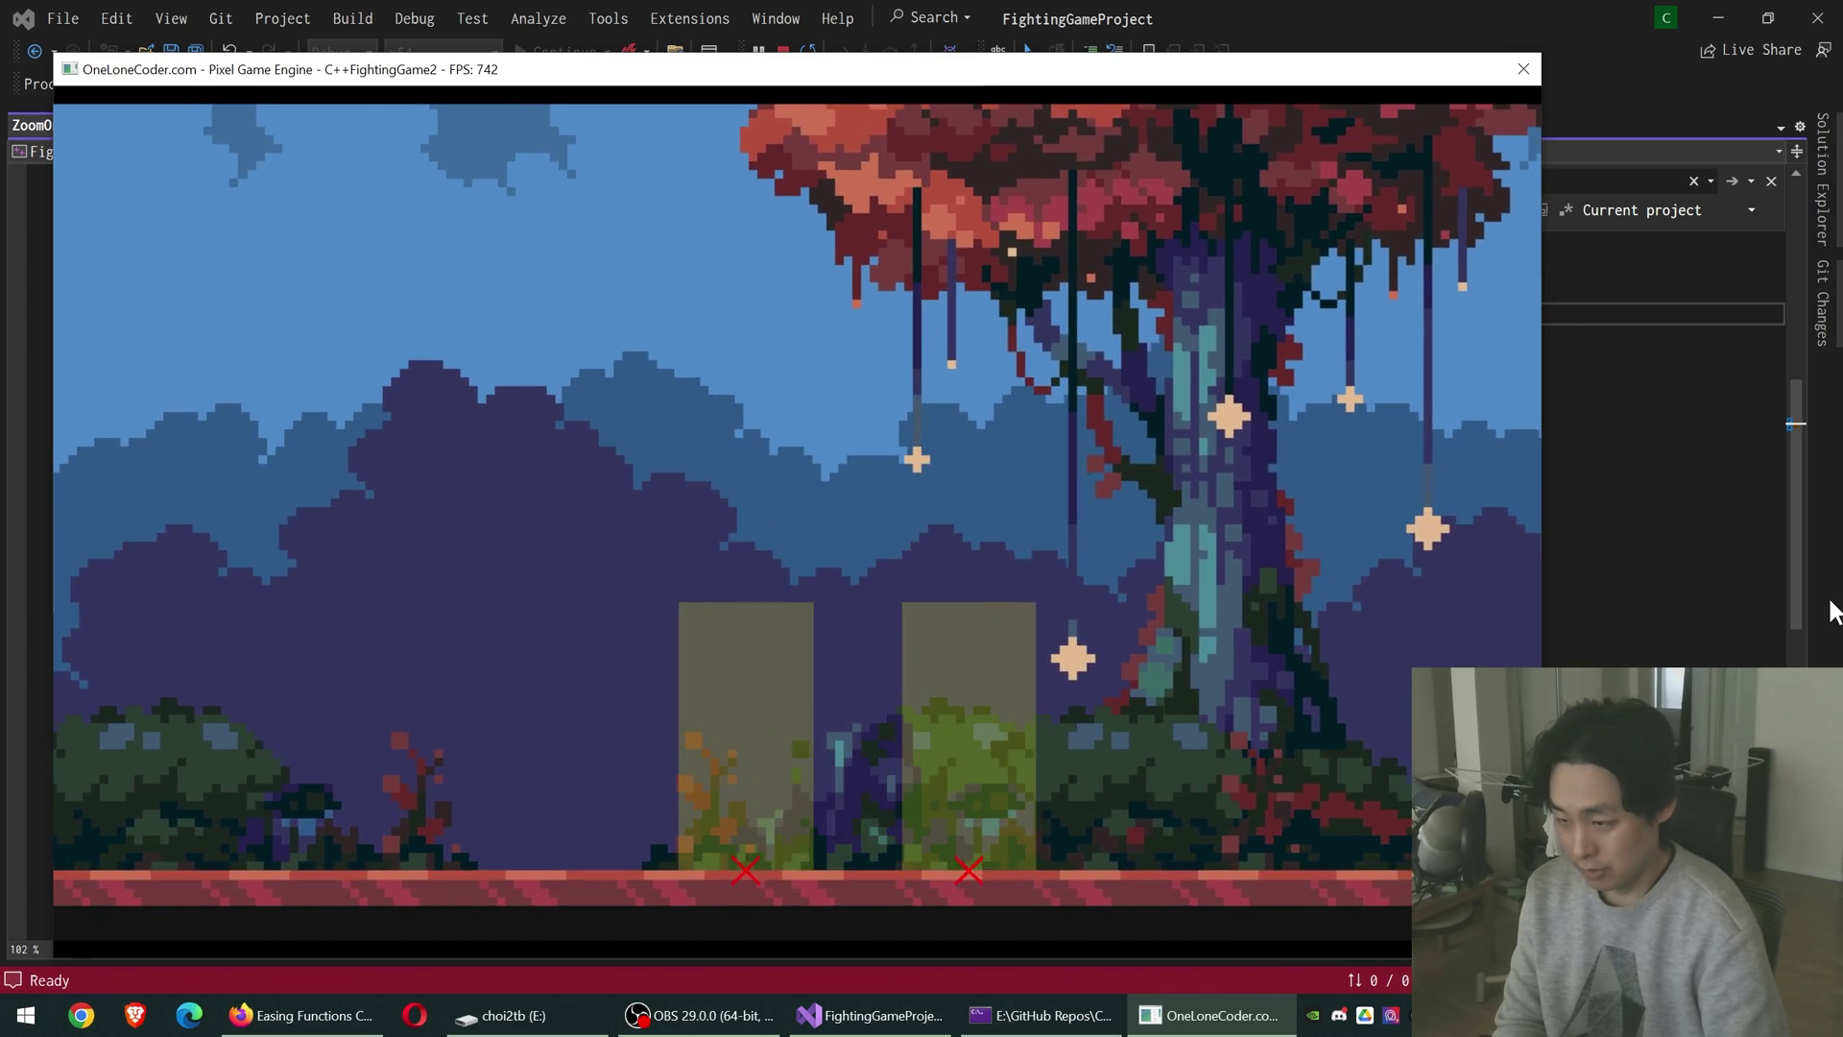
pyautogui.press('w')
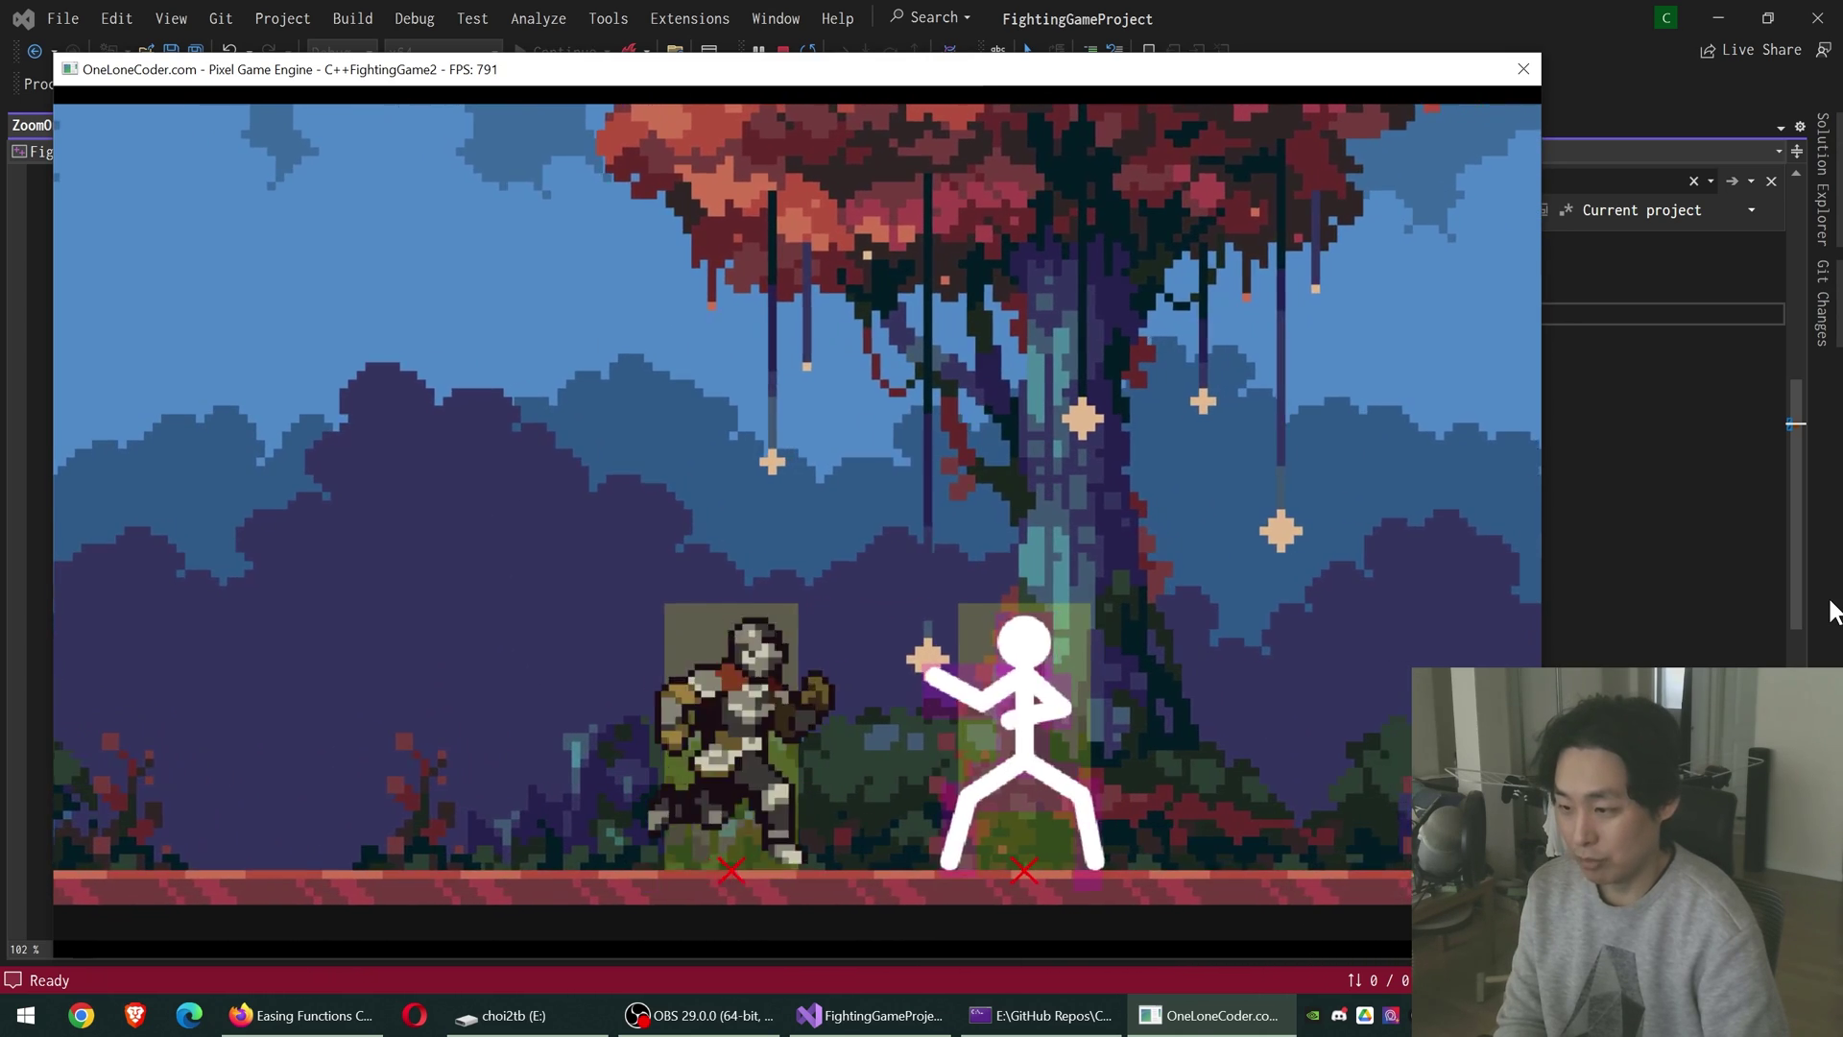
# Leap the red-haired fighter over the stickman and back, jumping repeatedly, then step slightly left
pyautogui.press('w')
pyautogui.press('w')
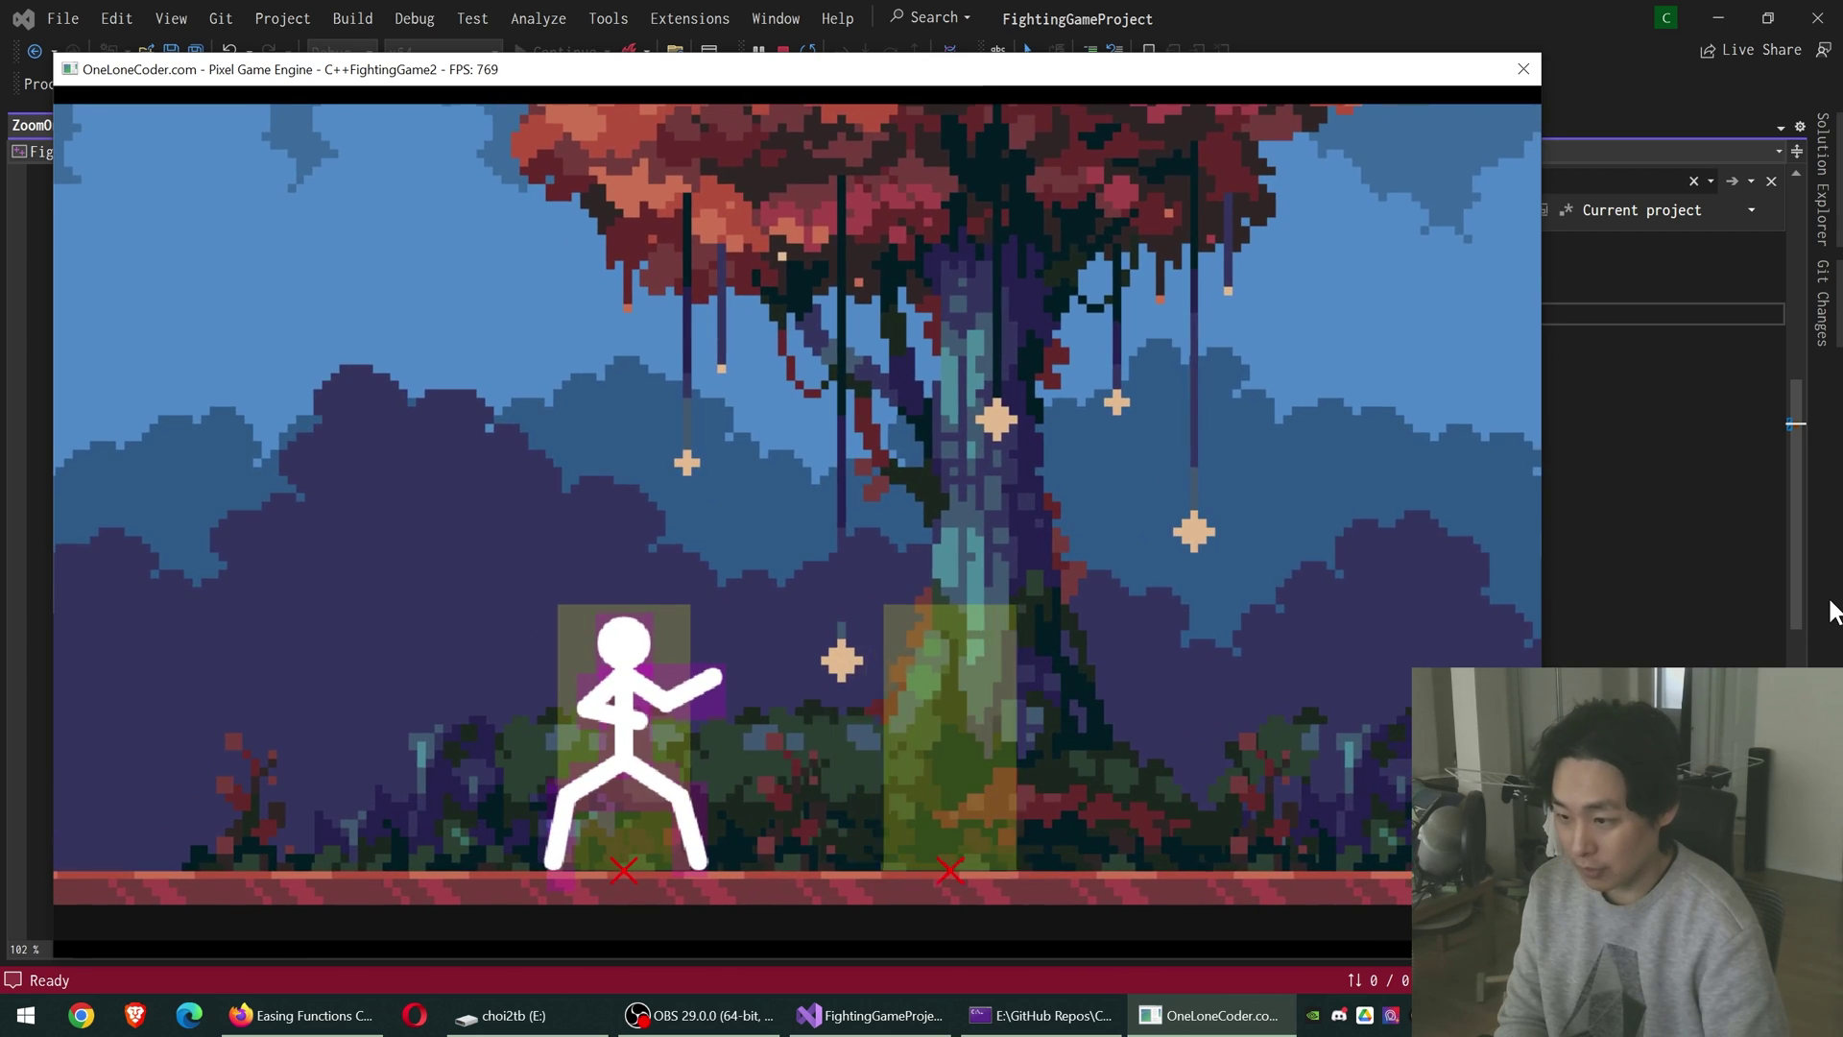
pyautogui.press('w')
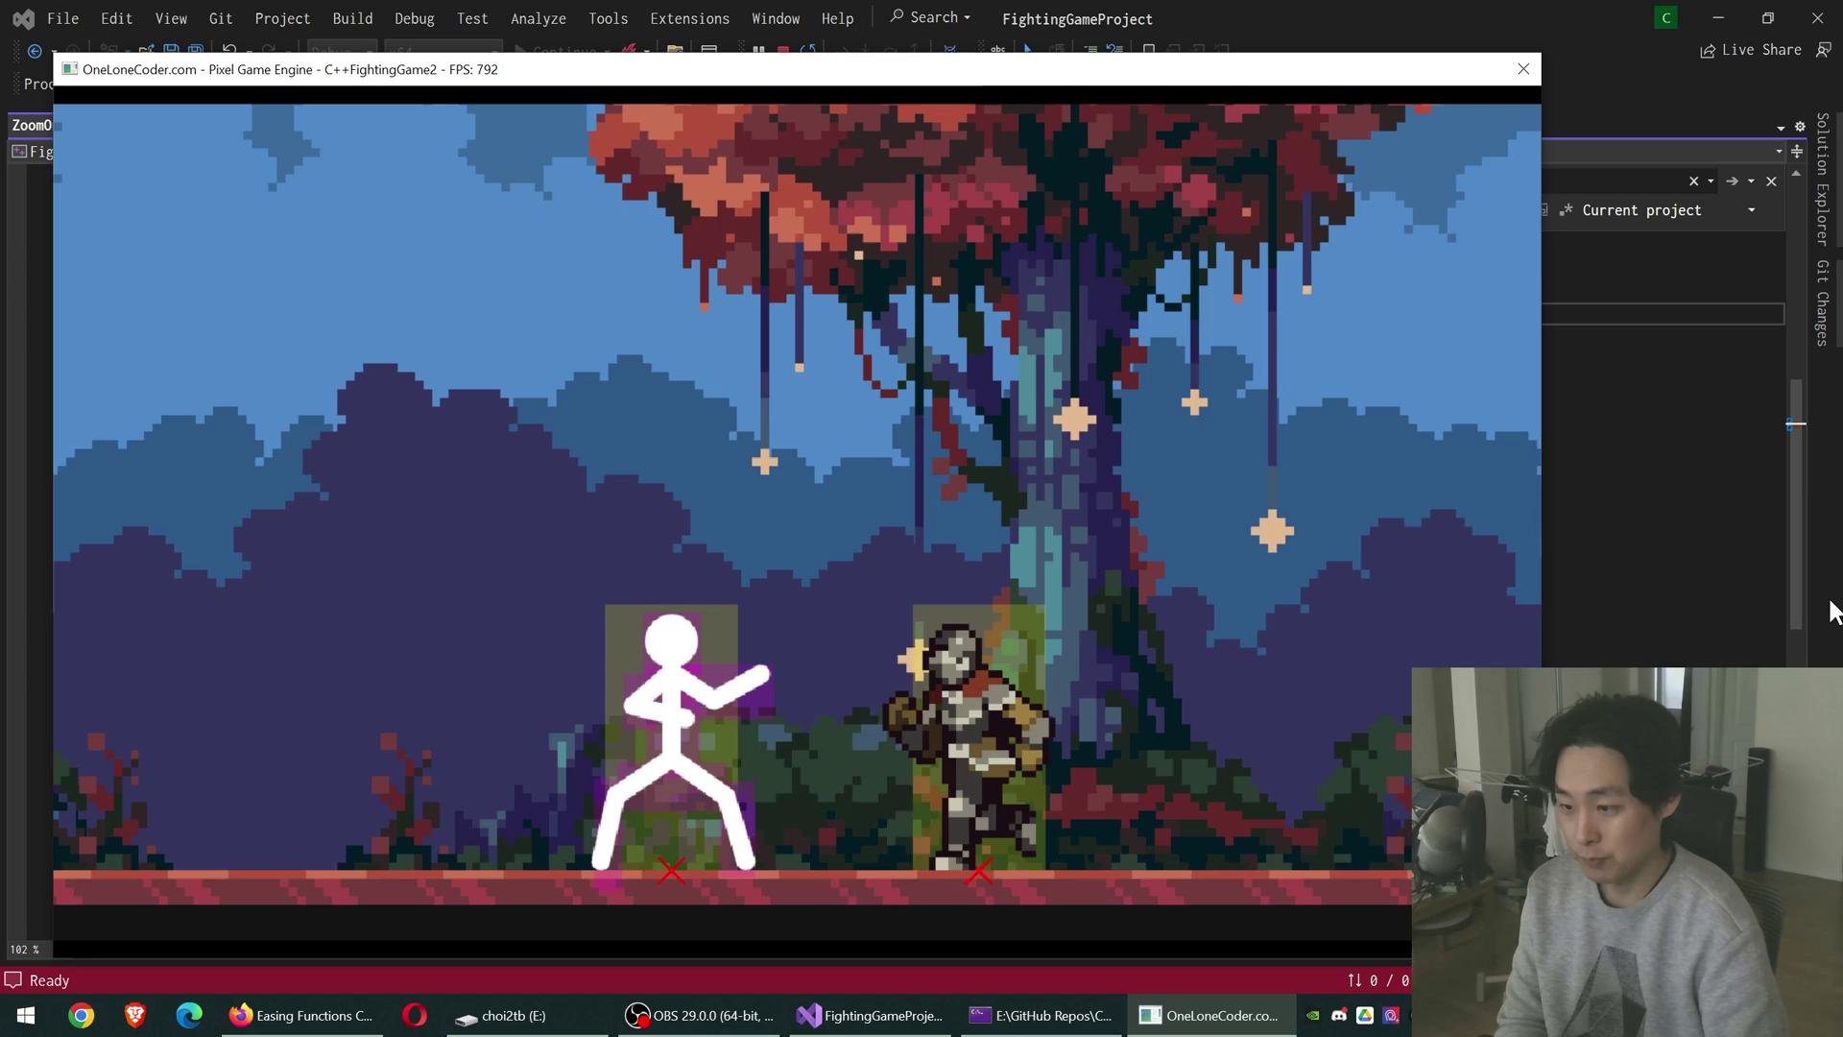
pyautogui.press('w')
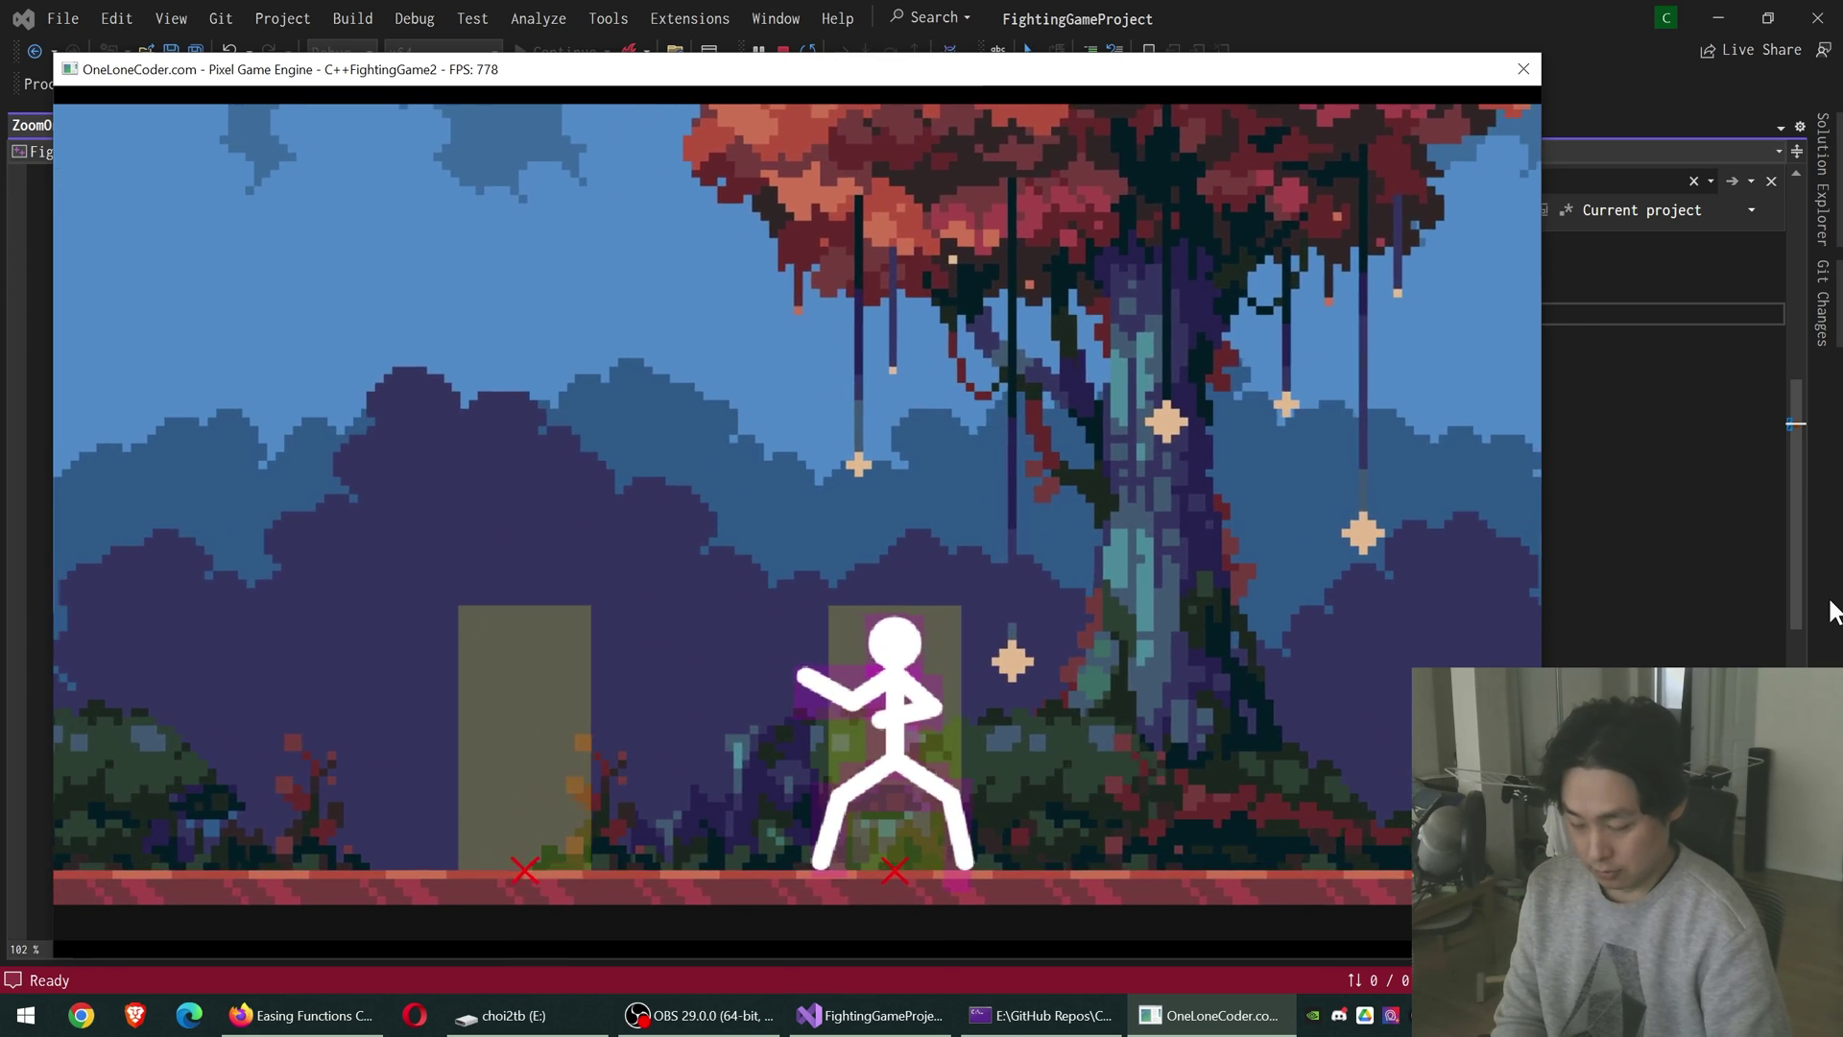
pyautogui.press('w')
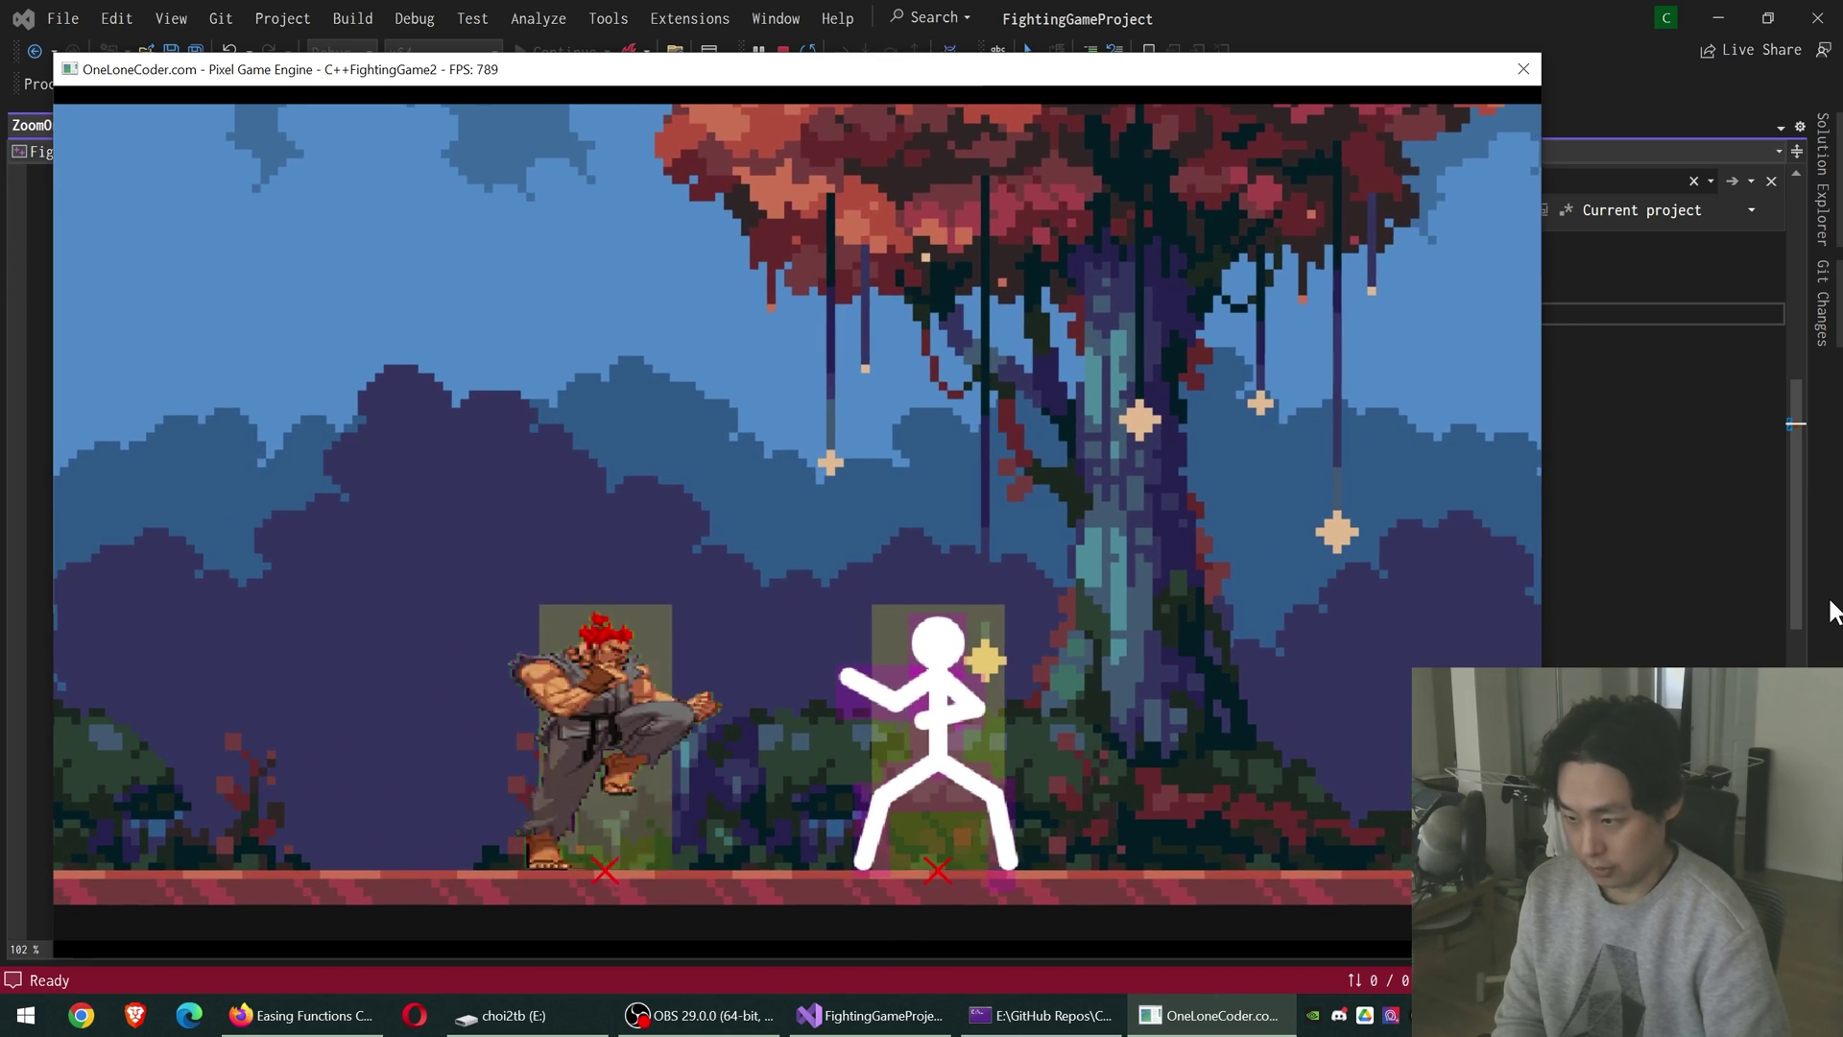
pyautogui.press('w')
pyautogui.press('w')
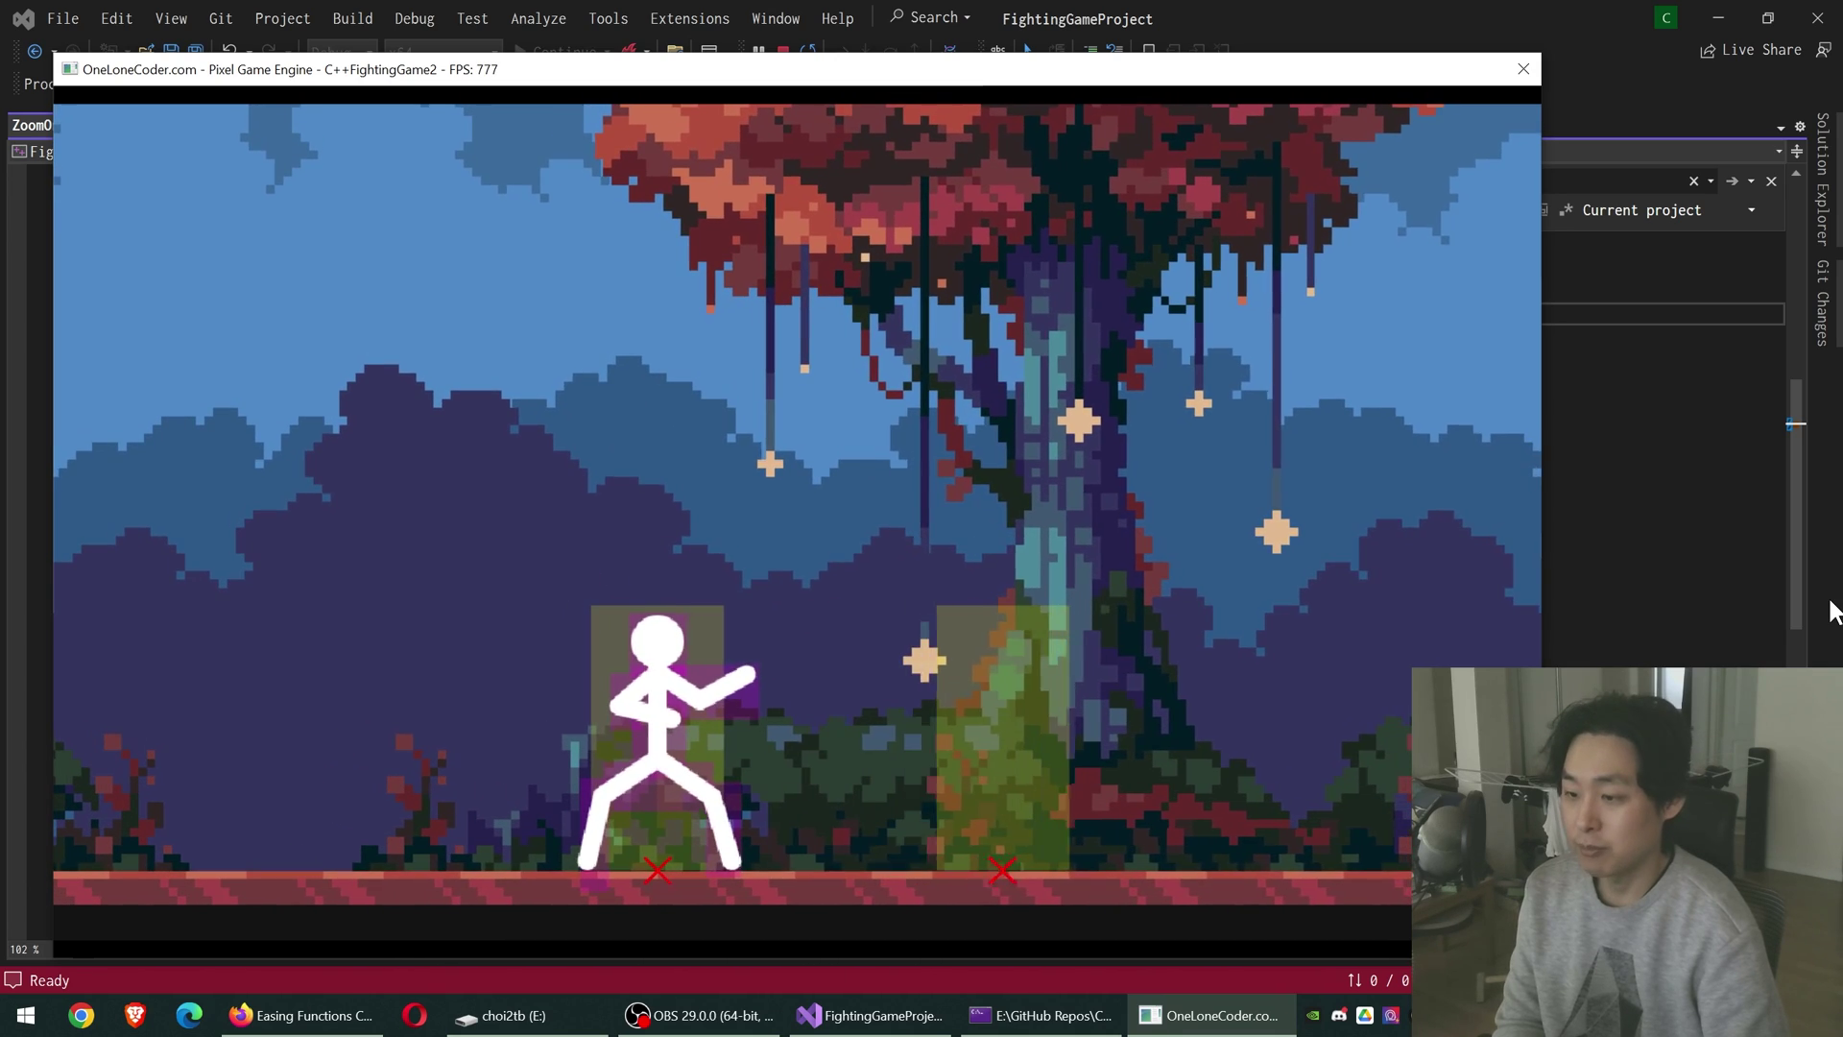
pyautogui.press('w')
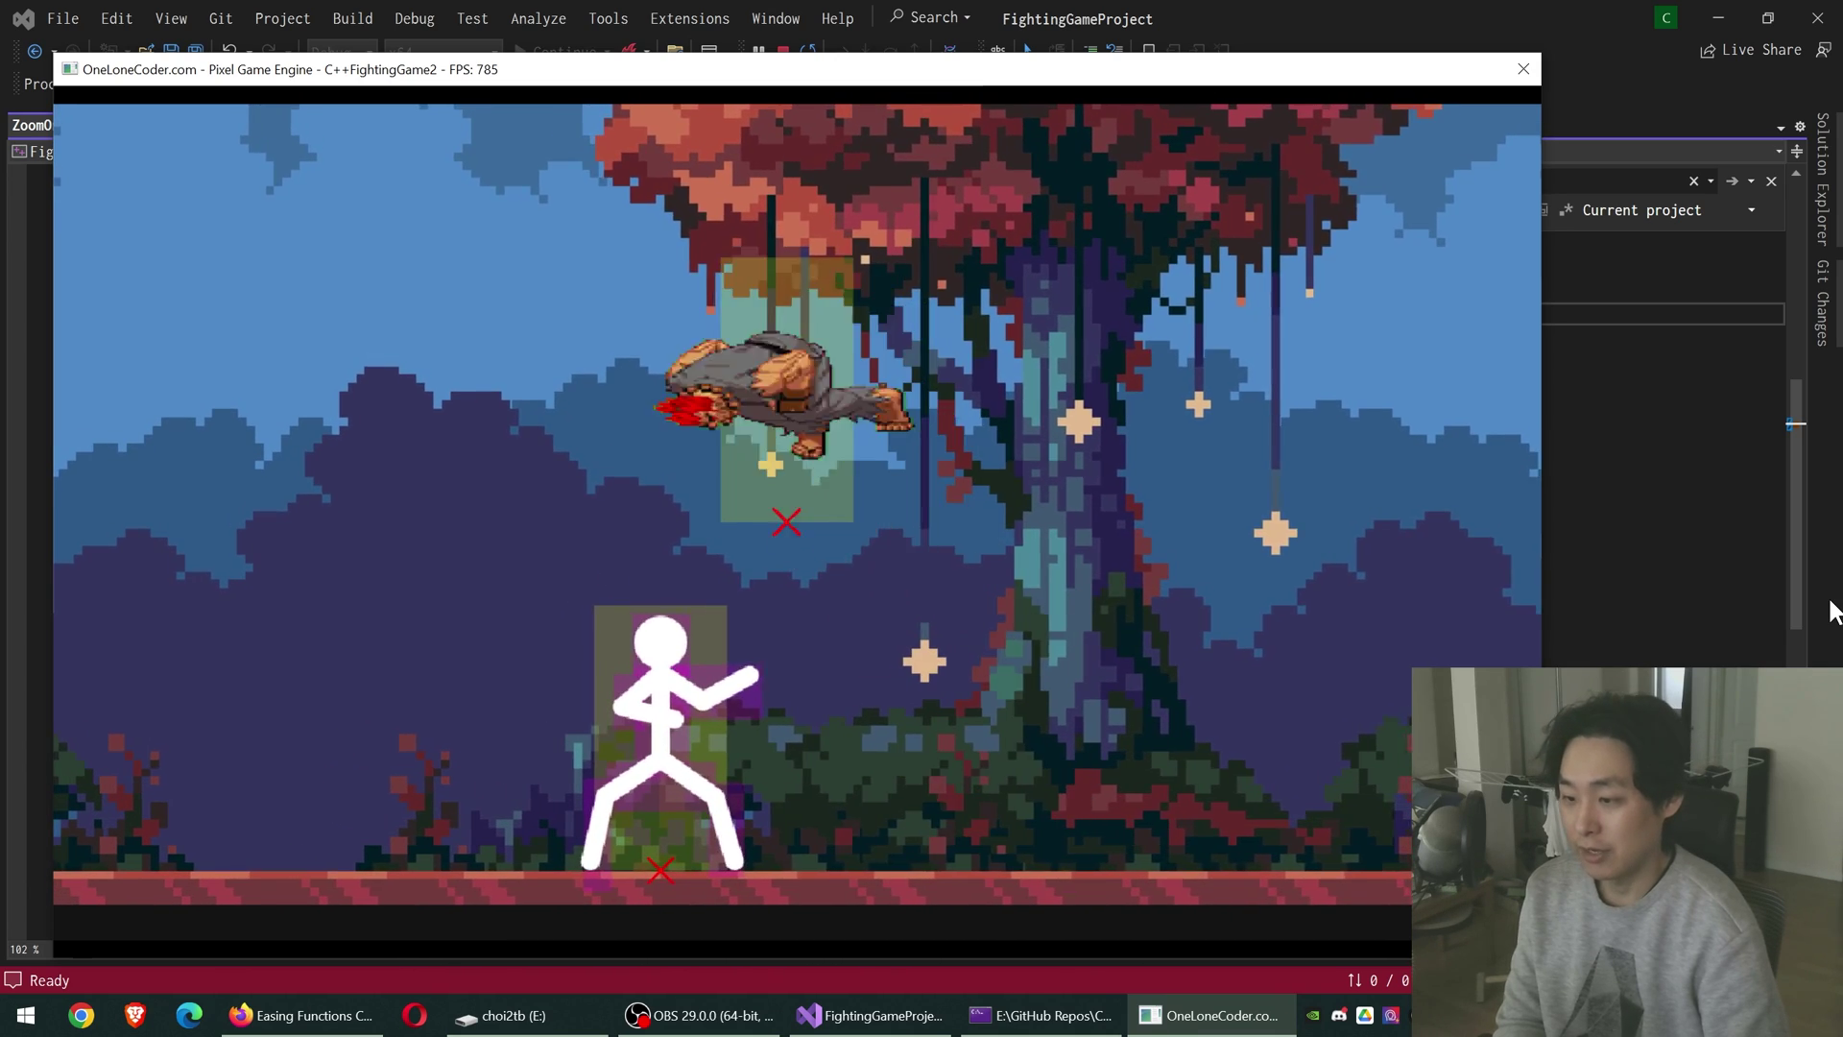
pyautogui.press('w')
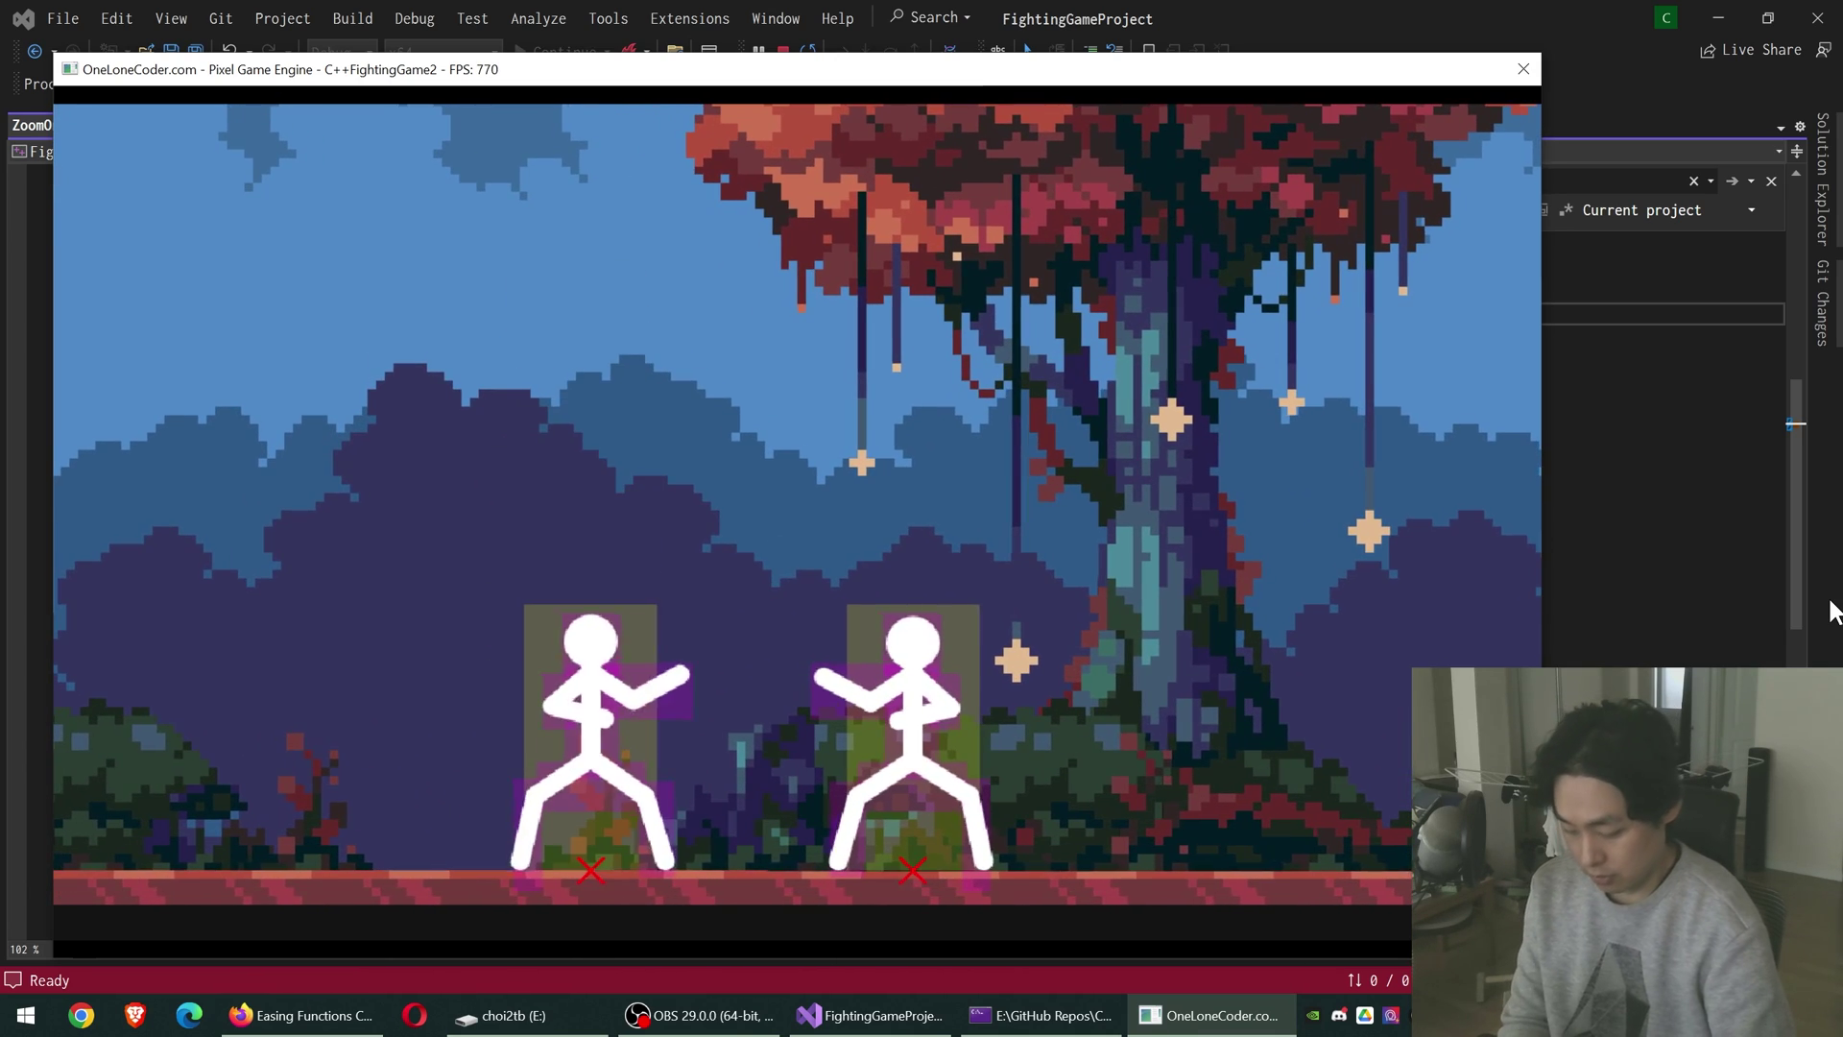
pyautogui.press('w')
pyautogui.press('a')
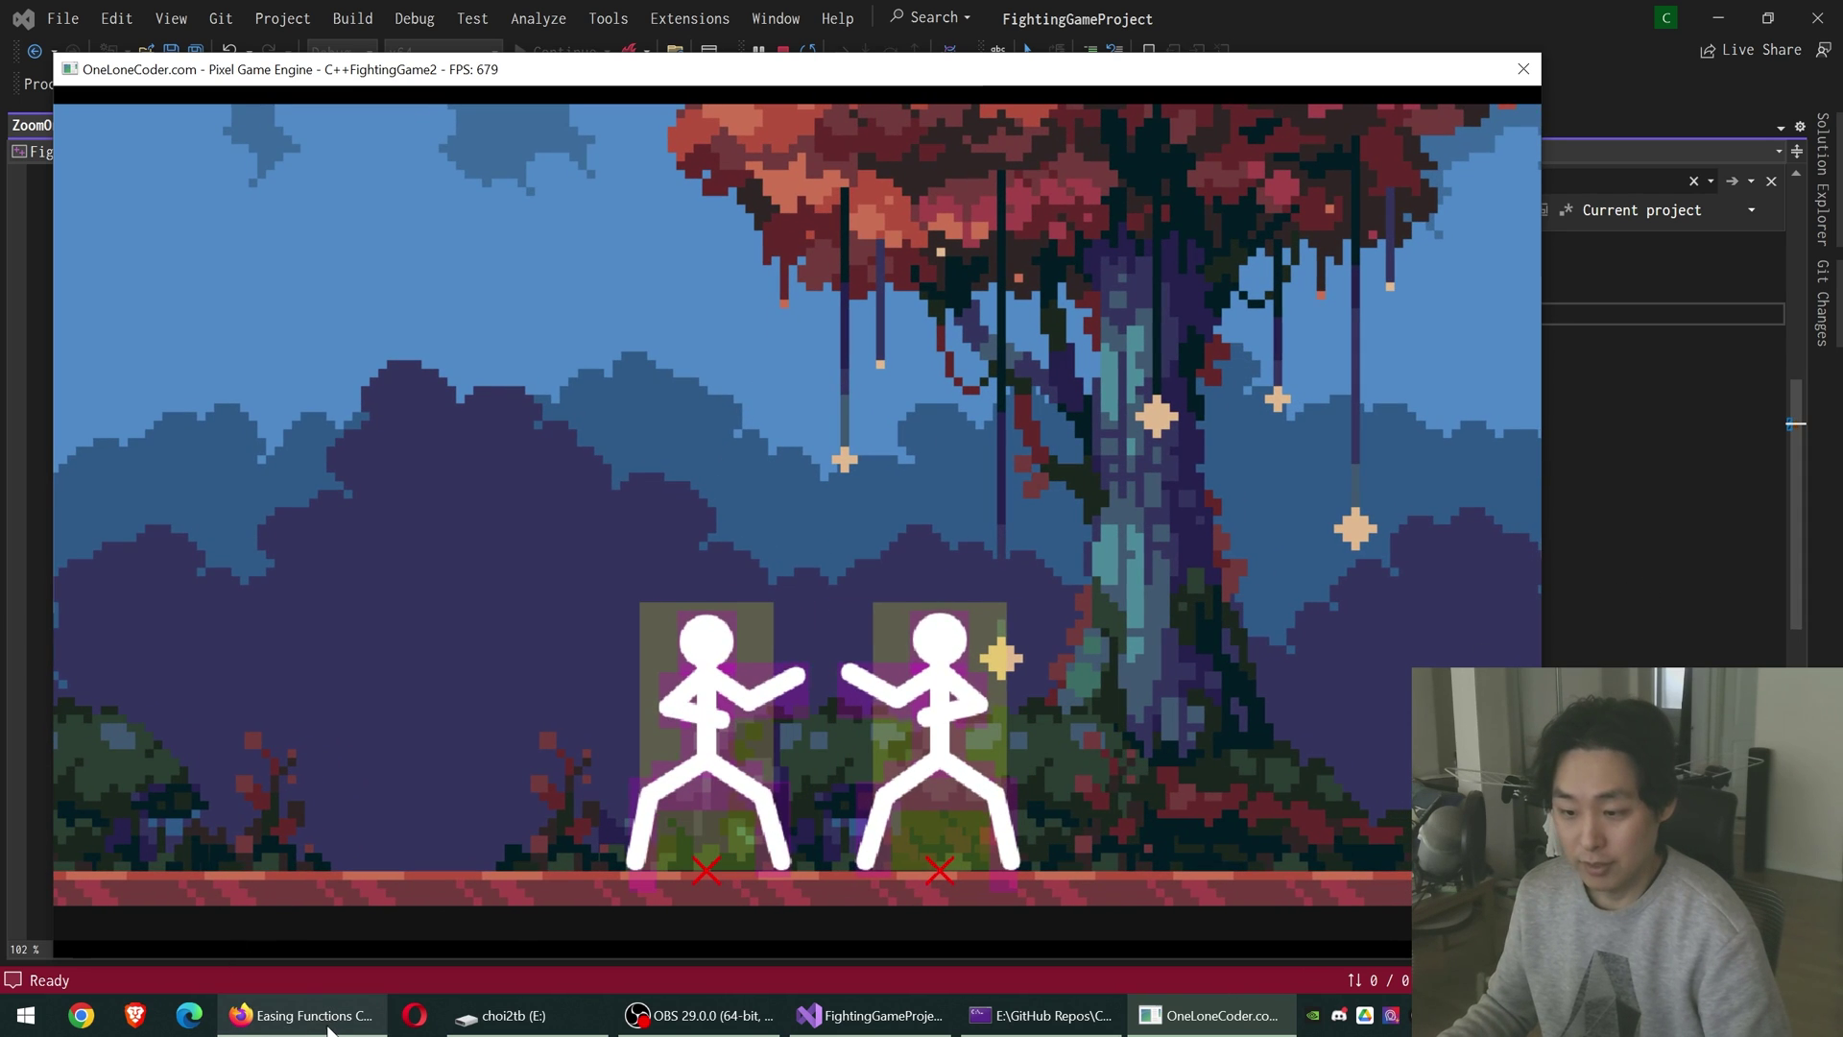
pyautogui.hotkey('alt', 'Tab')
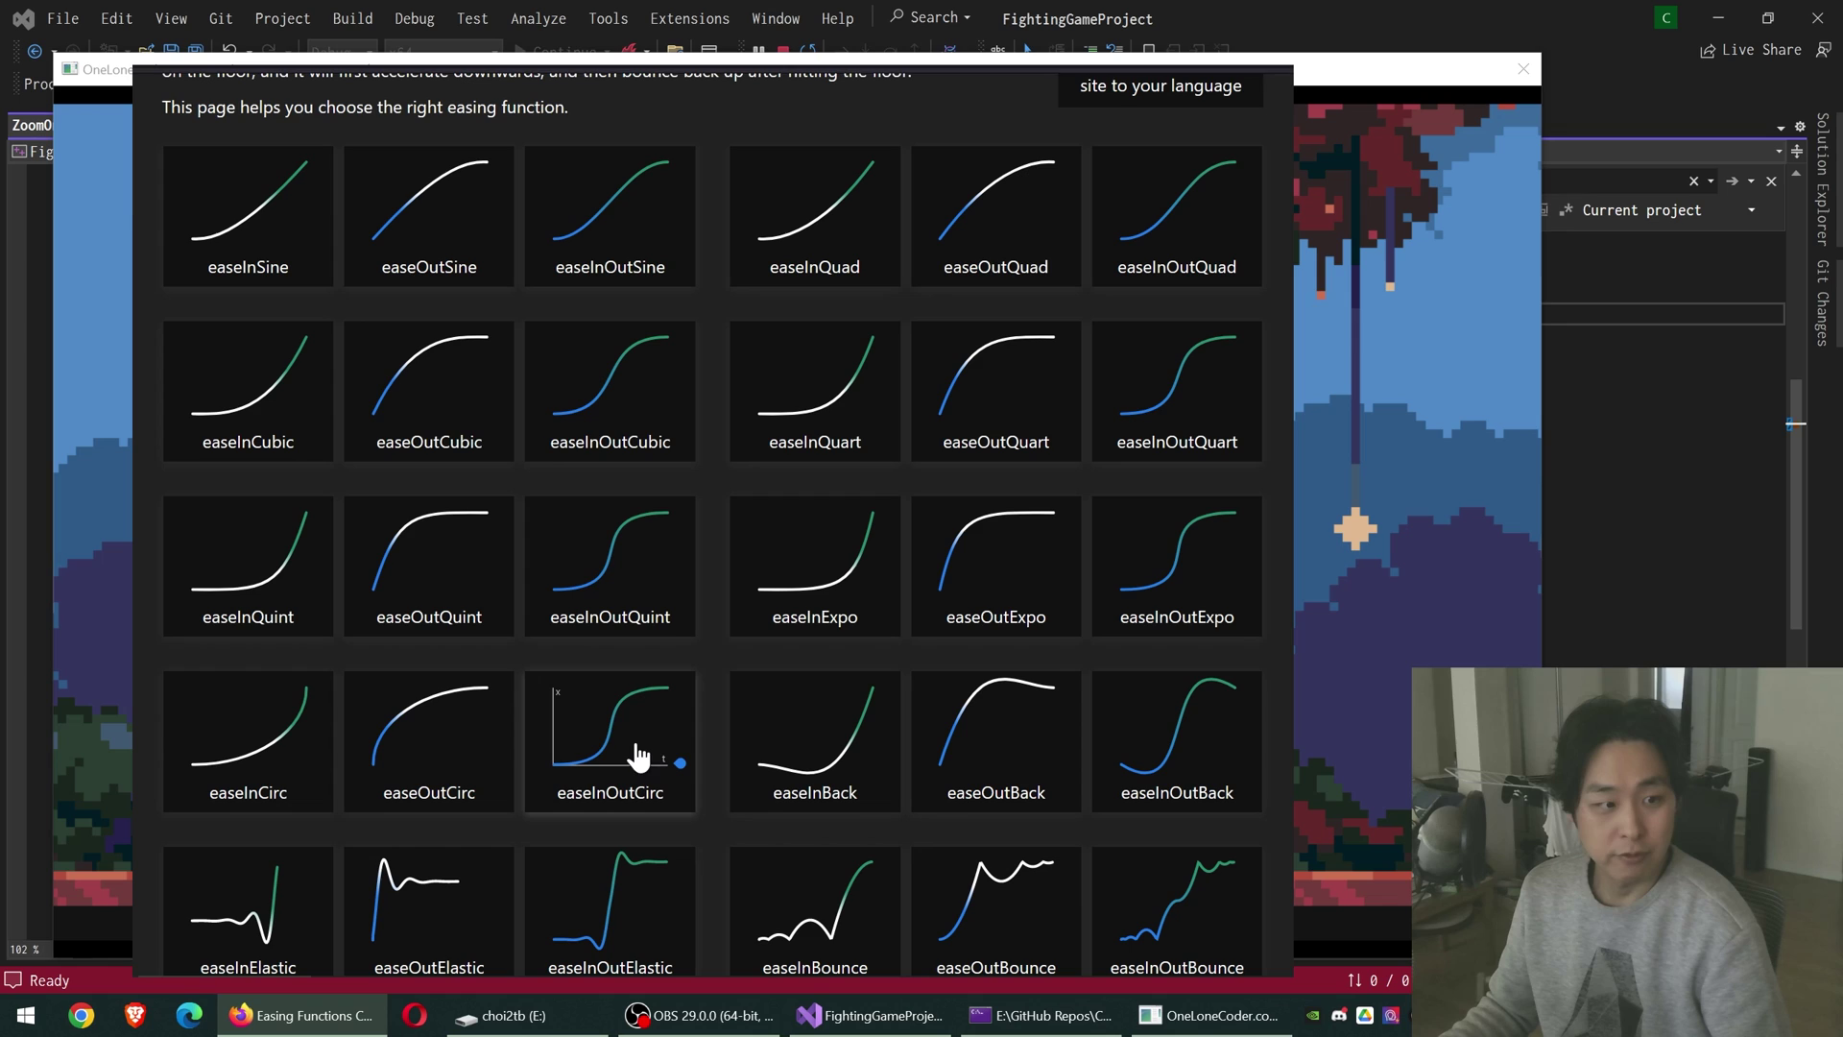
pyautogui.scroll(-2, 614, 730)
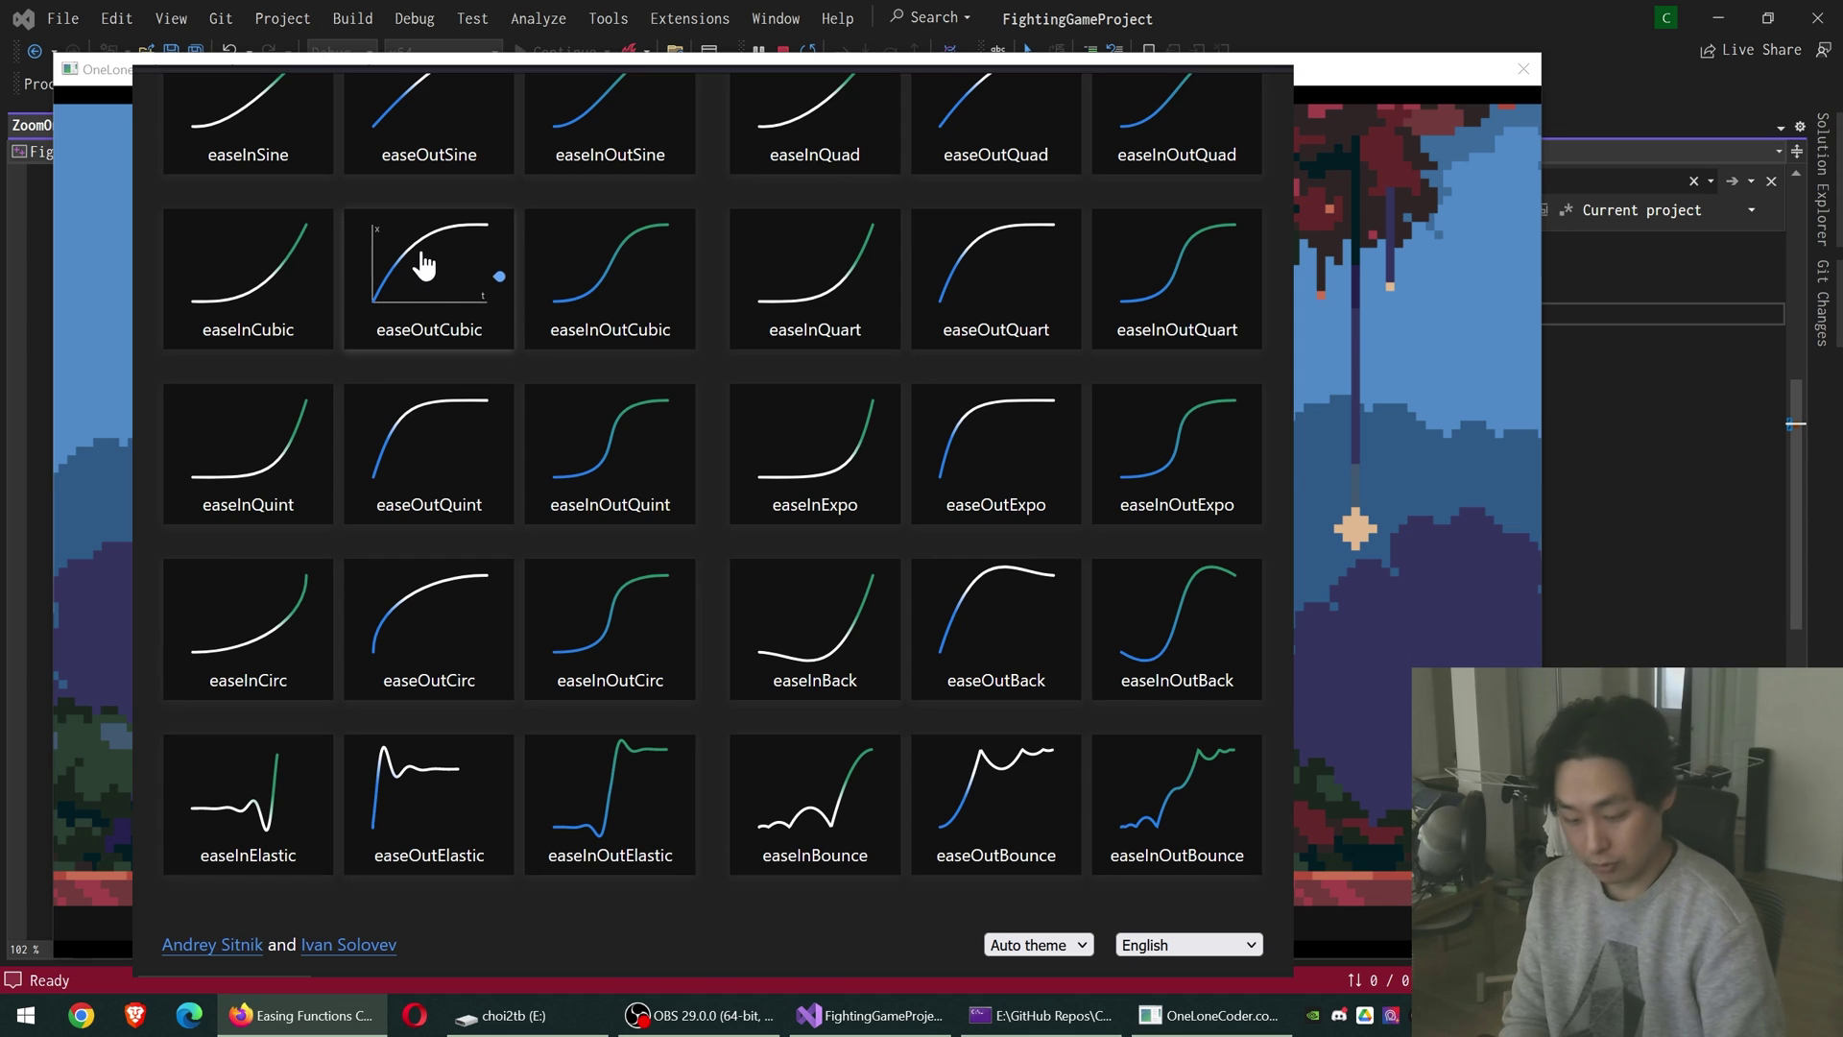
pyautogui.scroll(1, 493, 270)
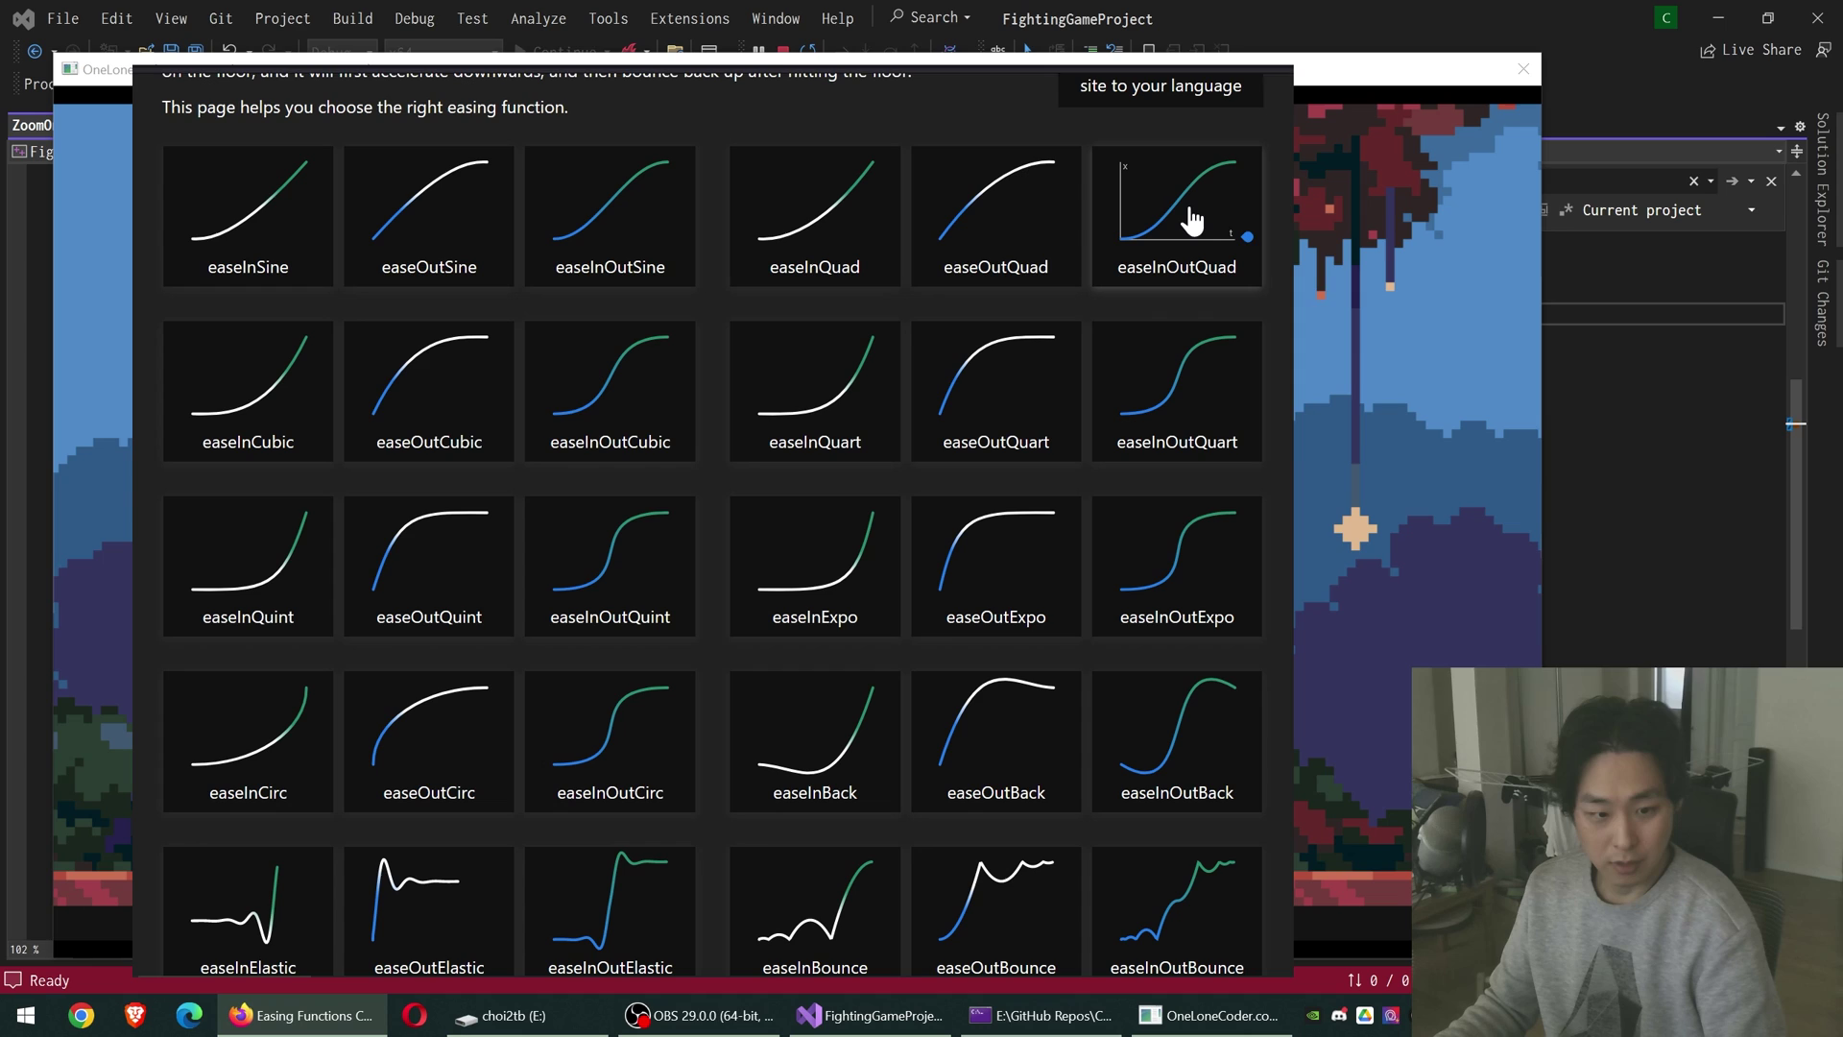
pyautogui.scroll(-1, 1182, 217)
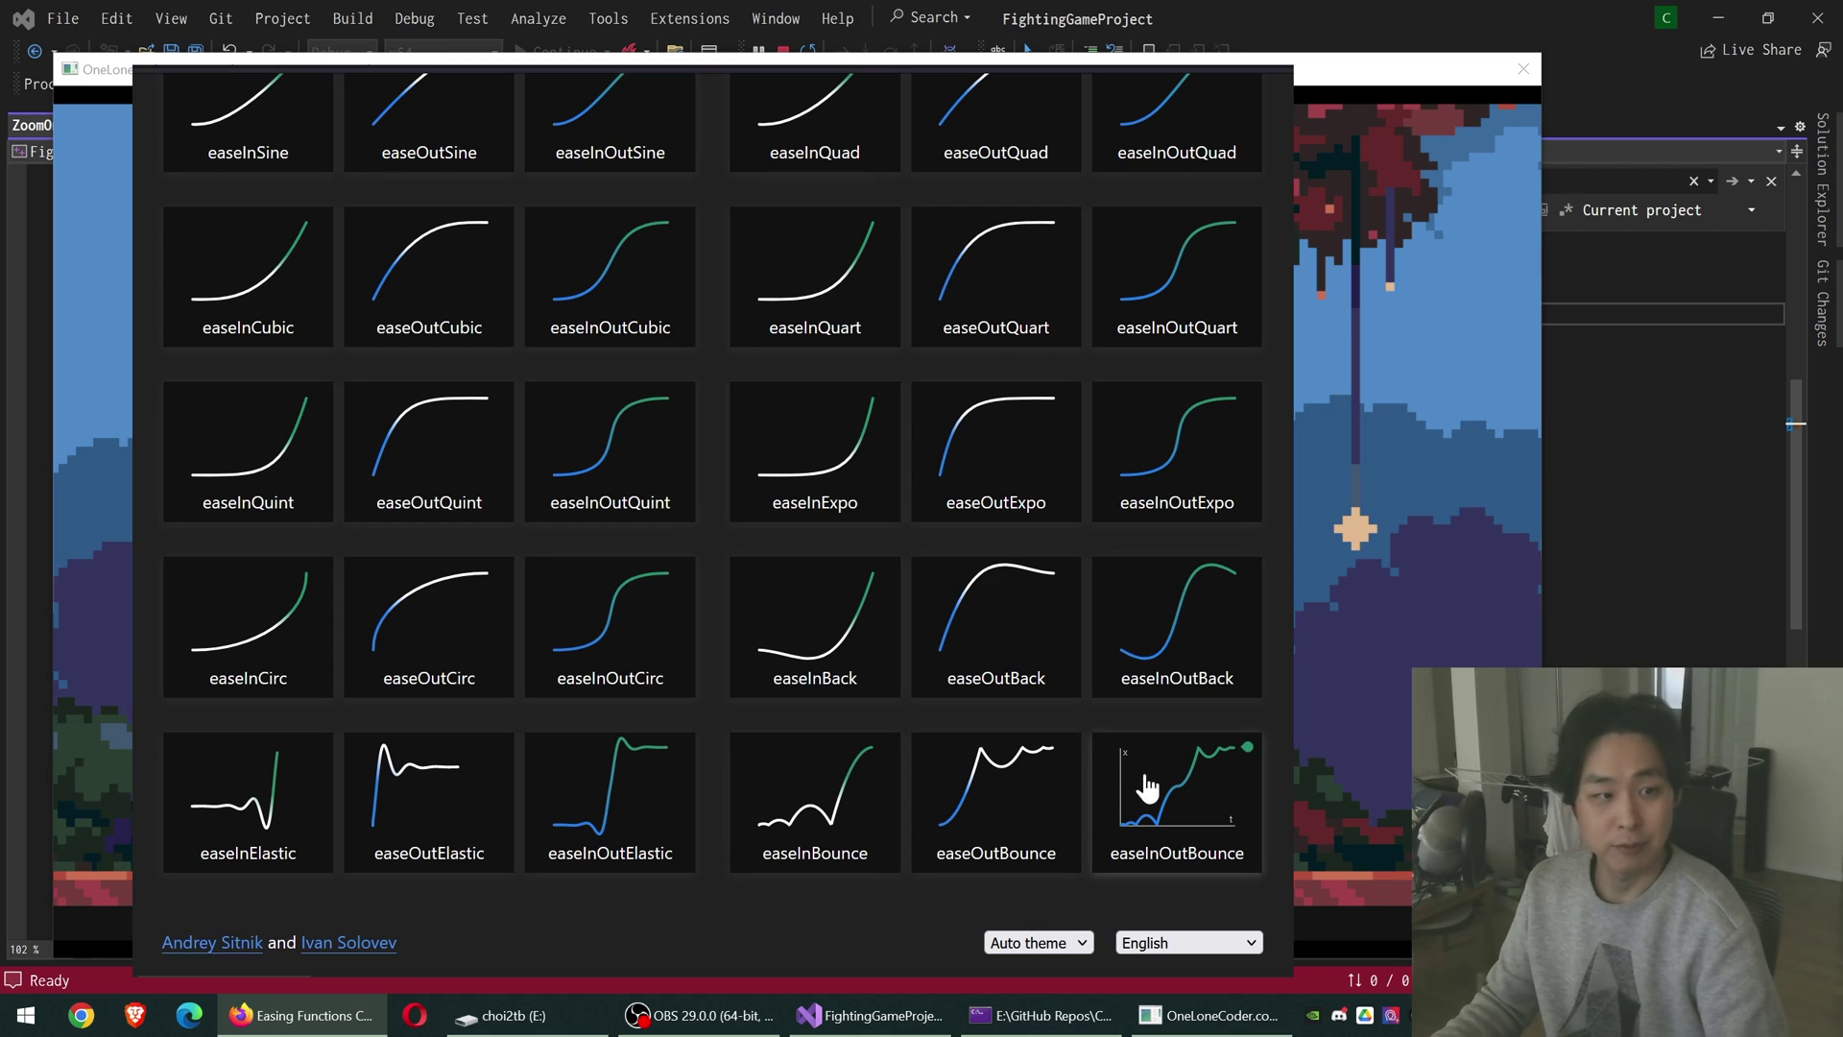
pyautogui.scroll(2, 619, 367)
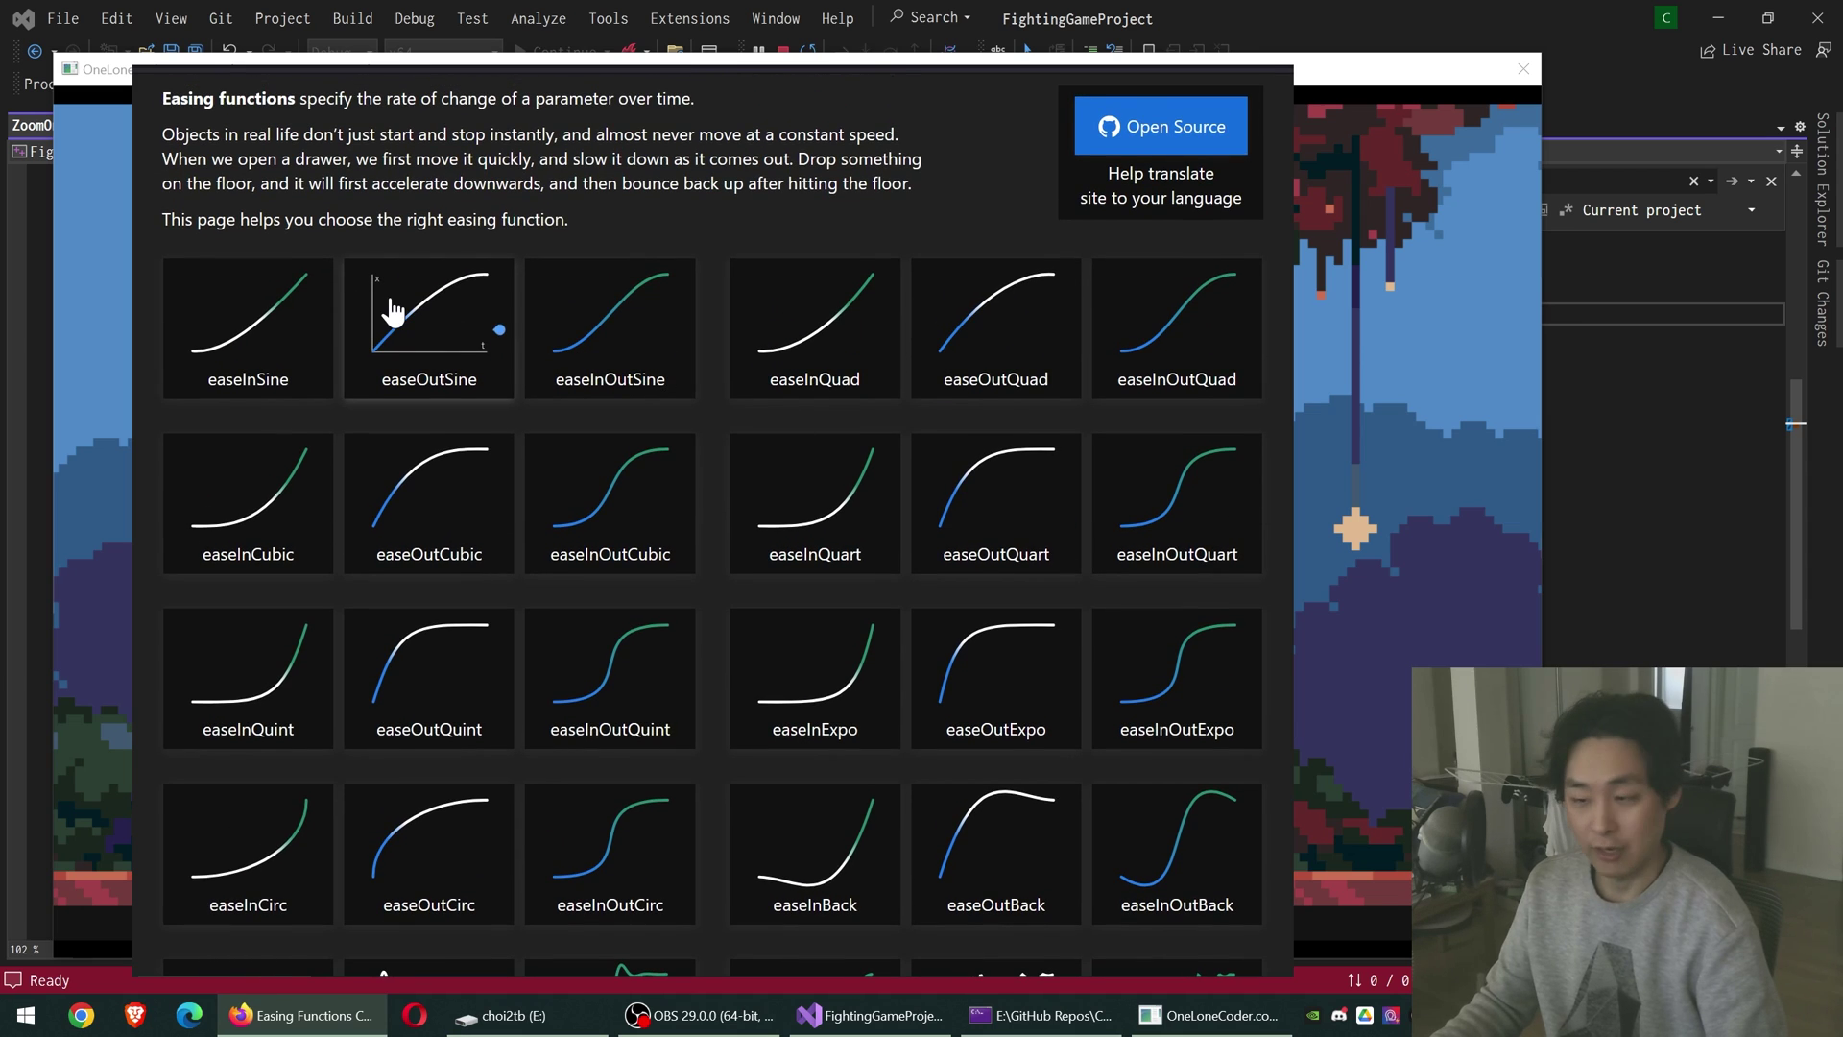
# Return to the game window and make the left fighter hop in place four times
pyautogui.click(1439, 413)
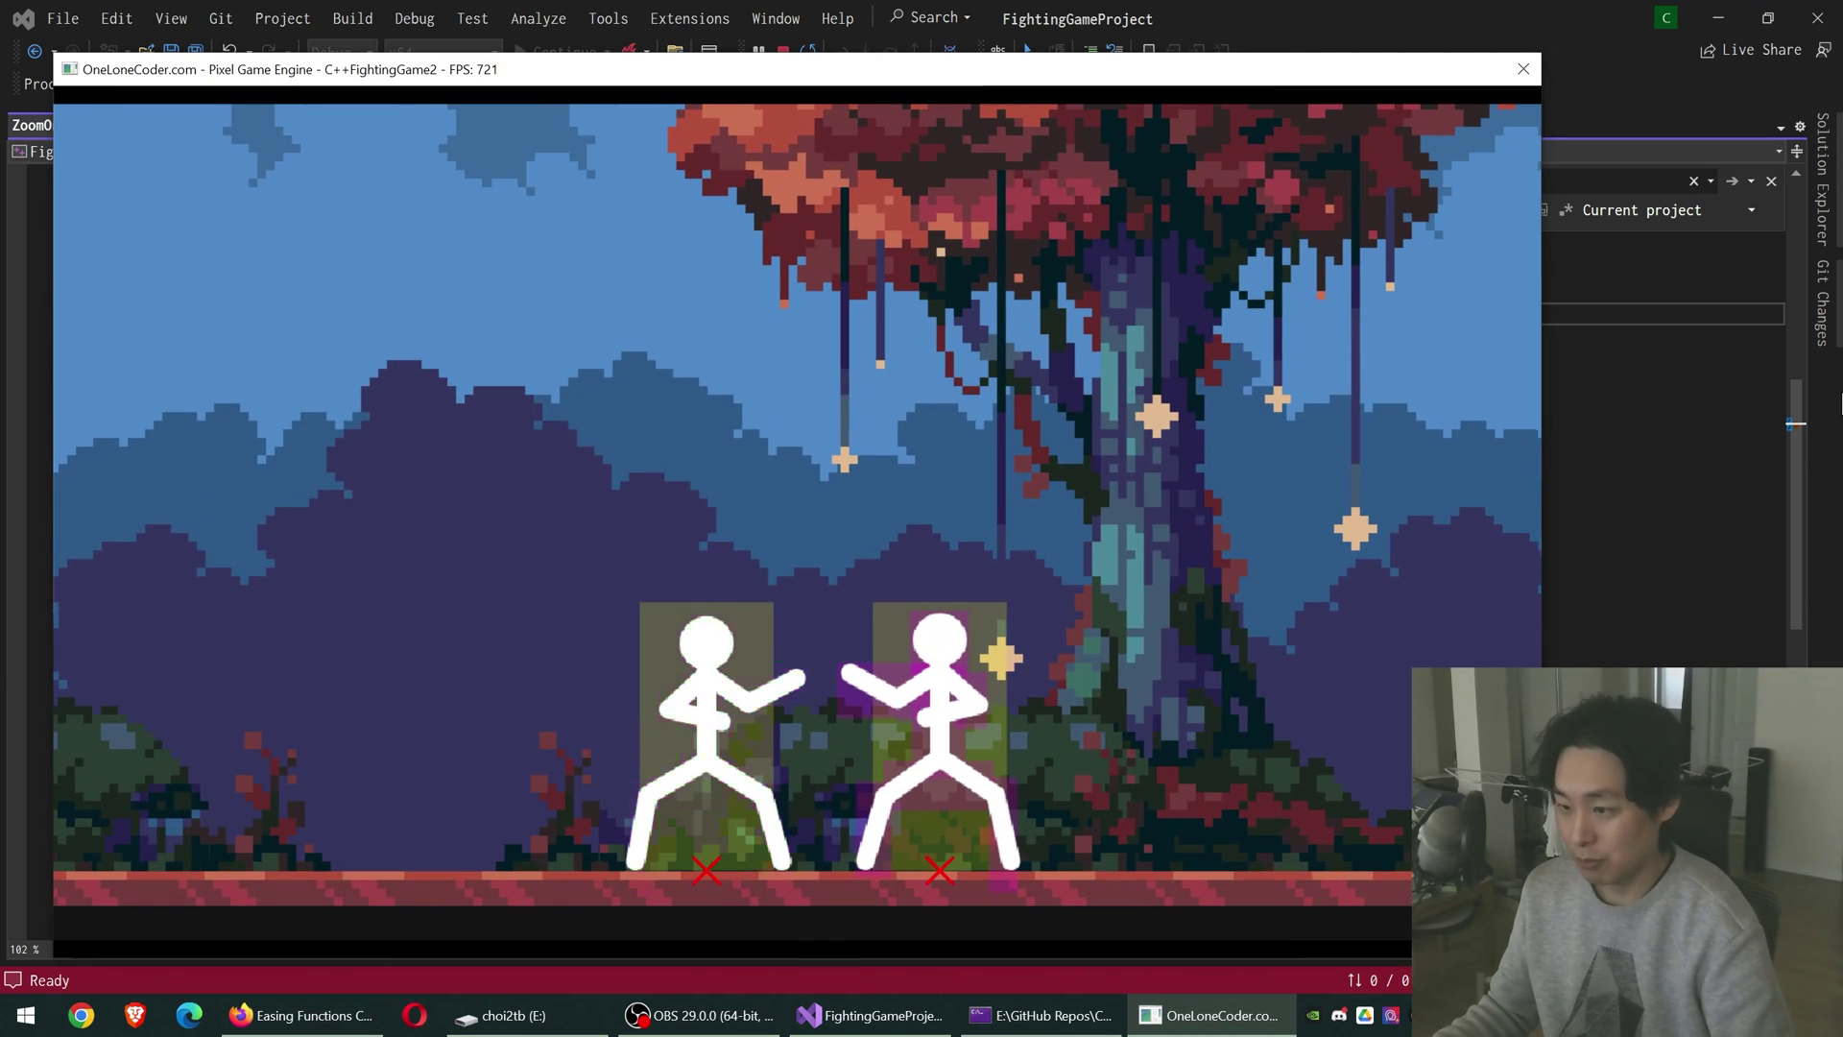
pyautogui.press('Up')
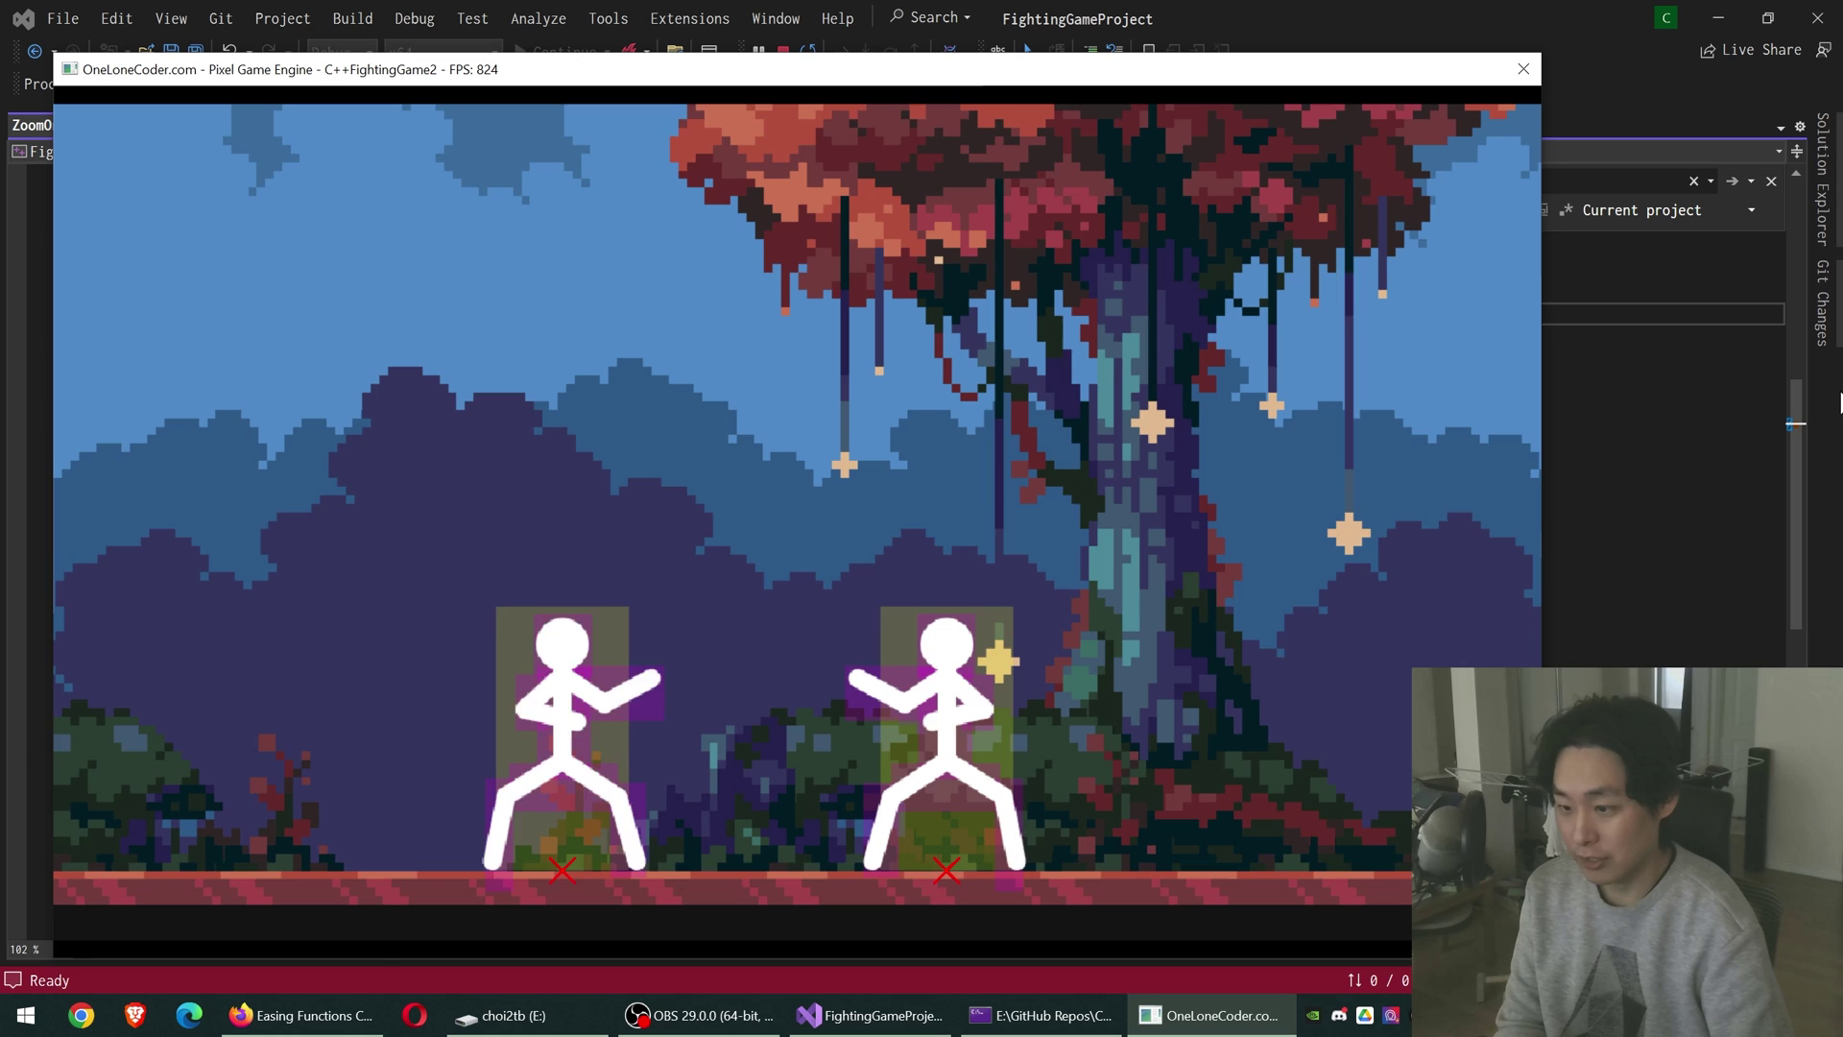
pyautogui.press('Up')
pyautogui.press('Up')
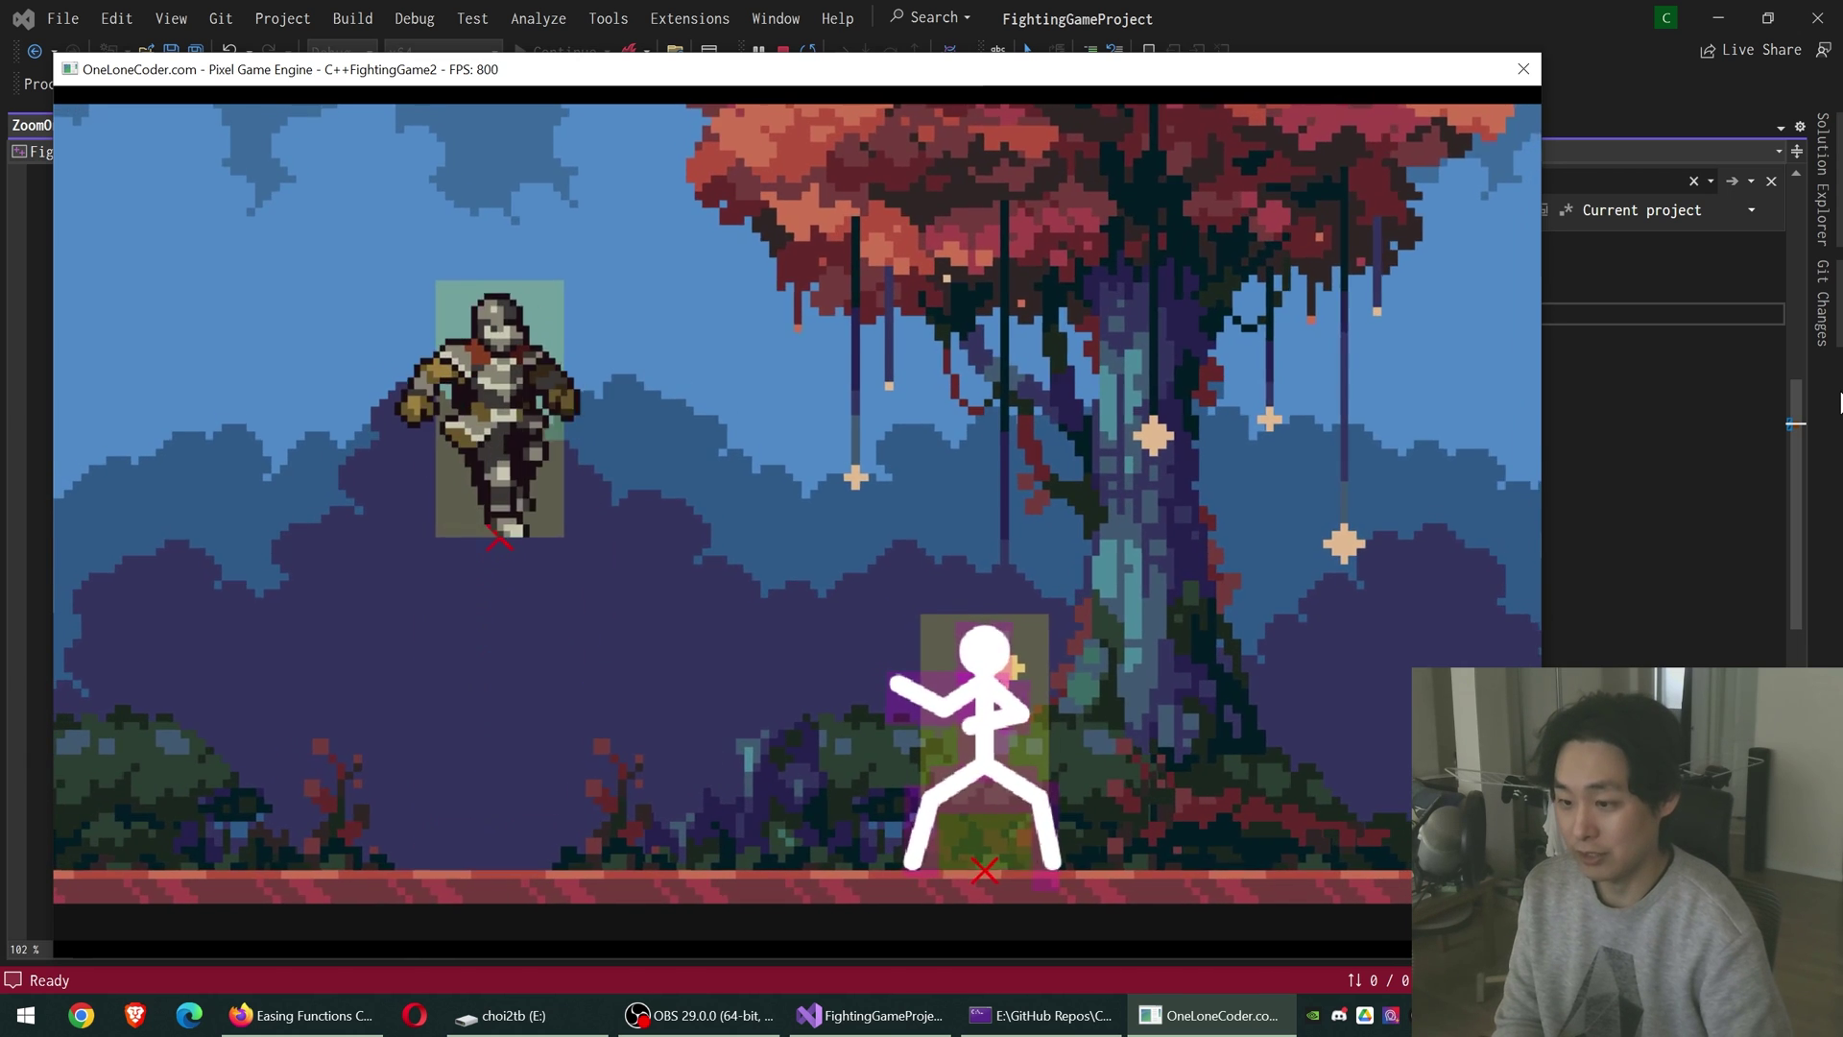
pyautogui.press('Up')
# Hop the left fighter toward the opponent, drifting left and right while airborne
pyautogui.press('Right')
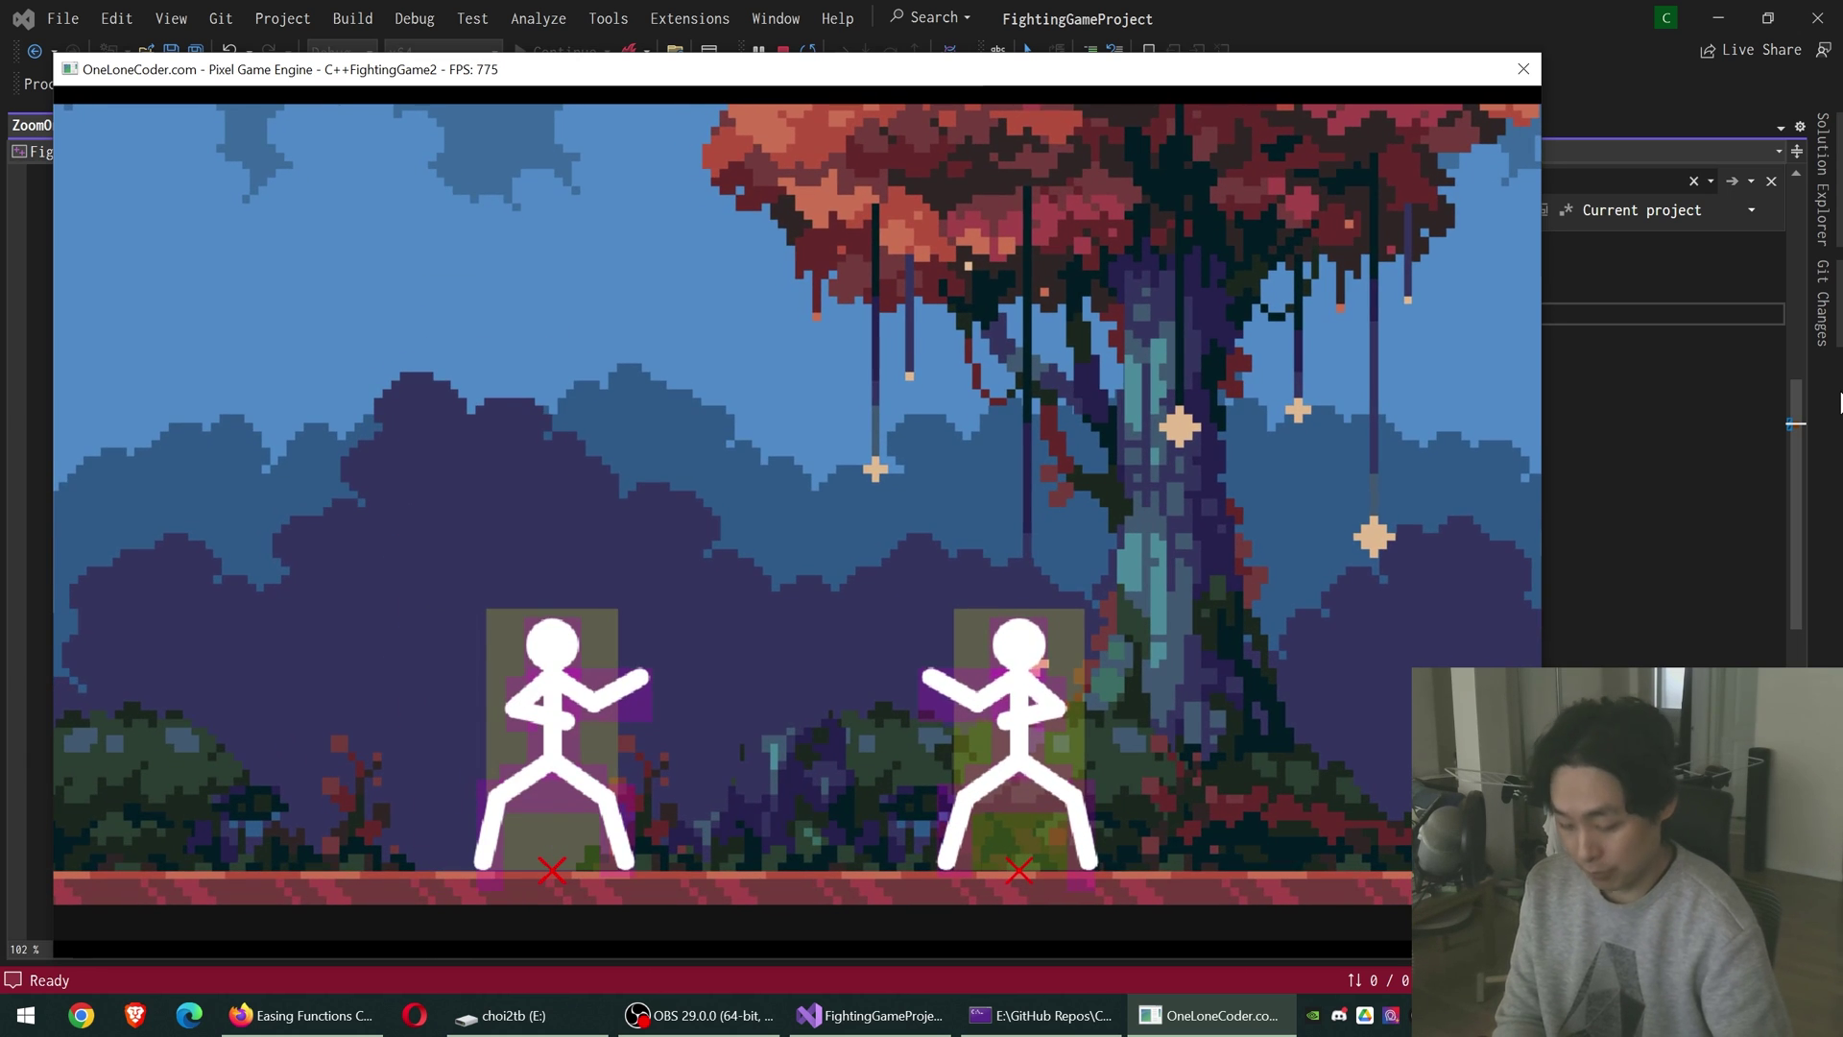
pyautogui.press('Up')
pyautogui.press('Left')
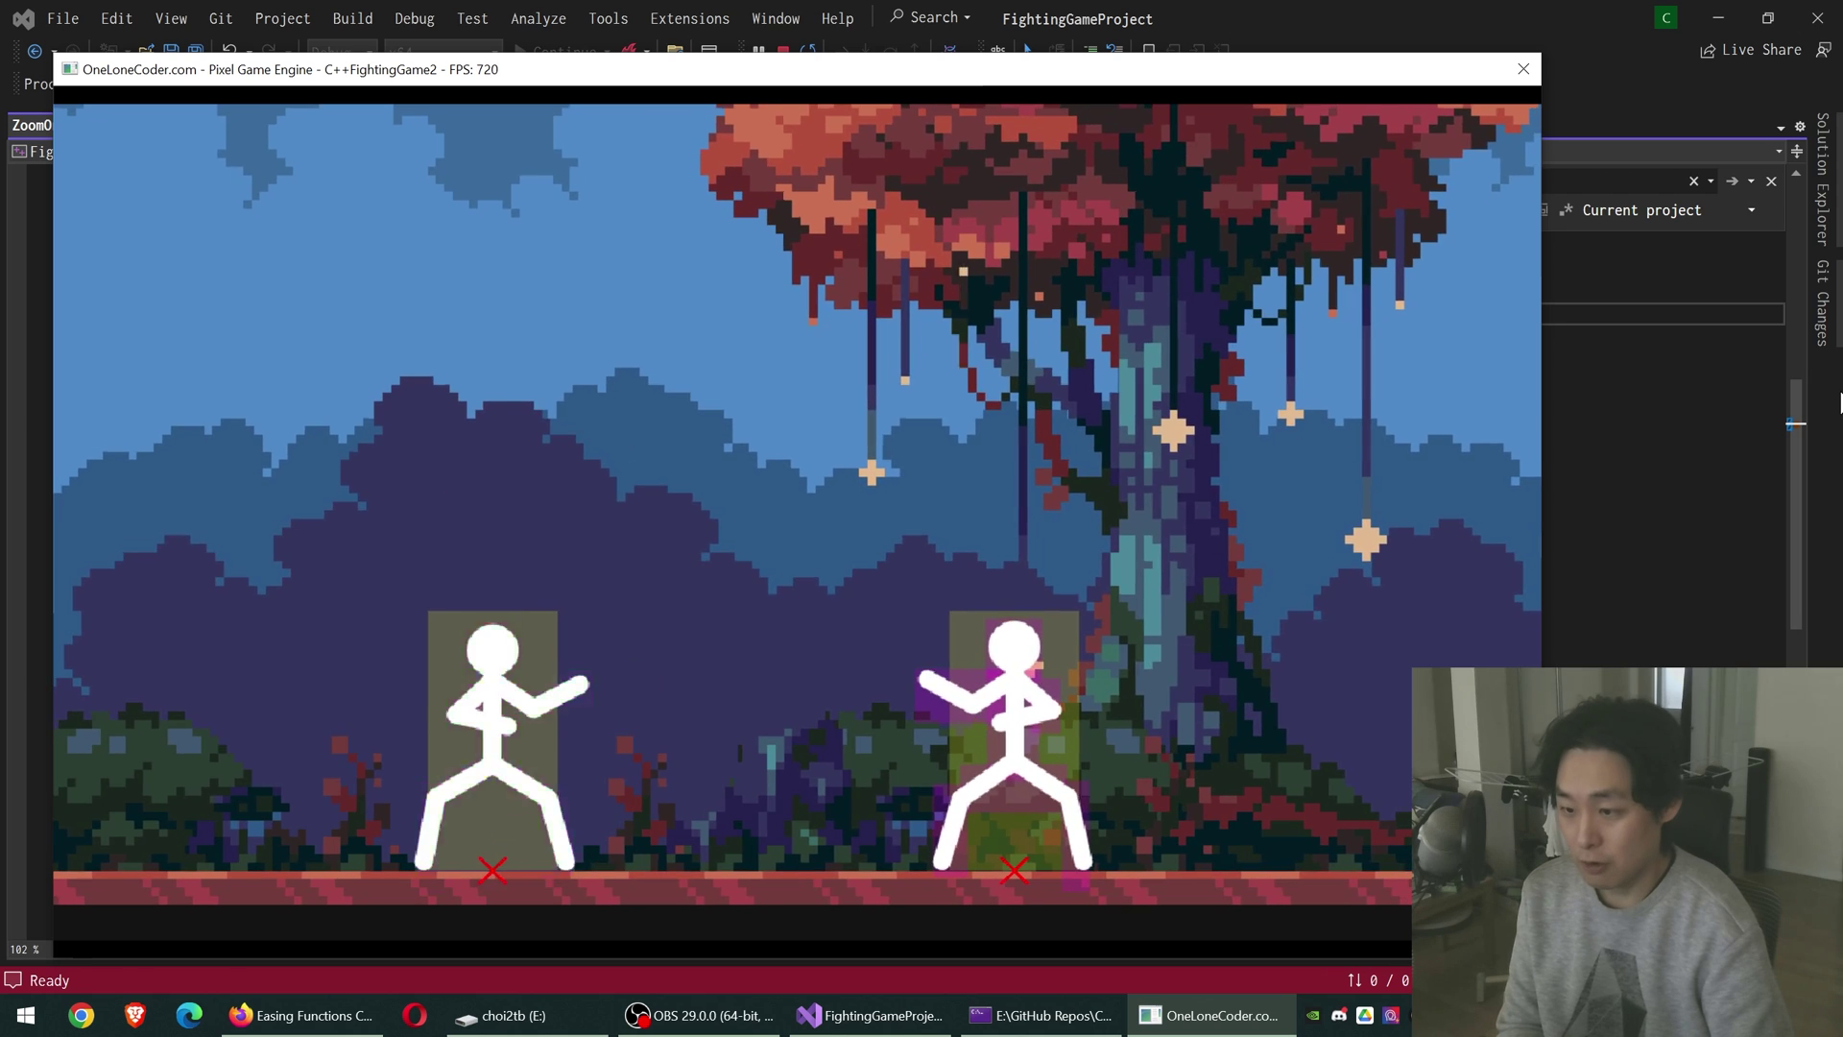
pyautogui.press('Up')
pyautogui.press('Up')
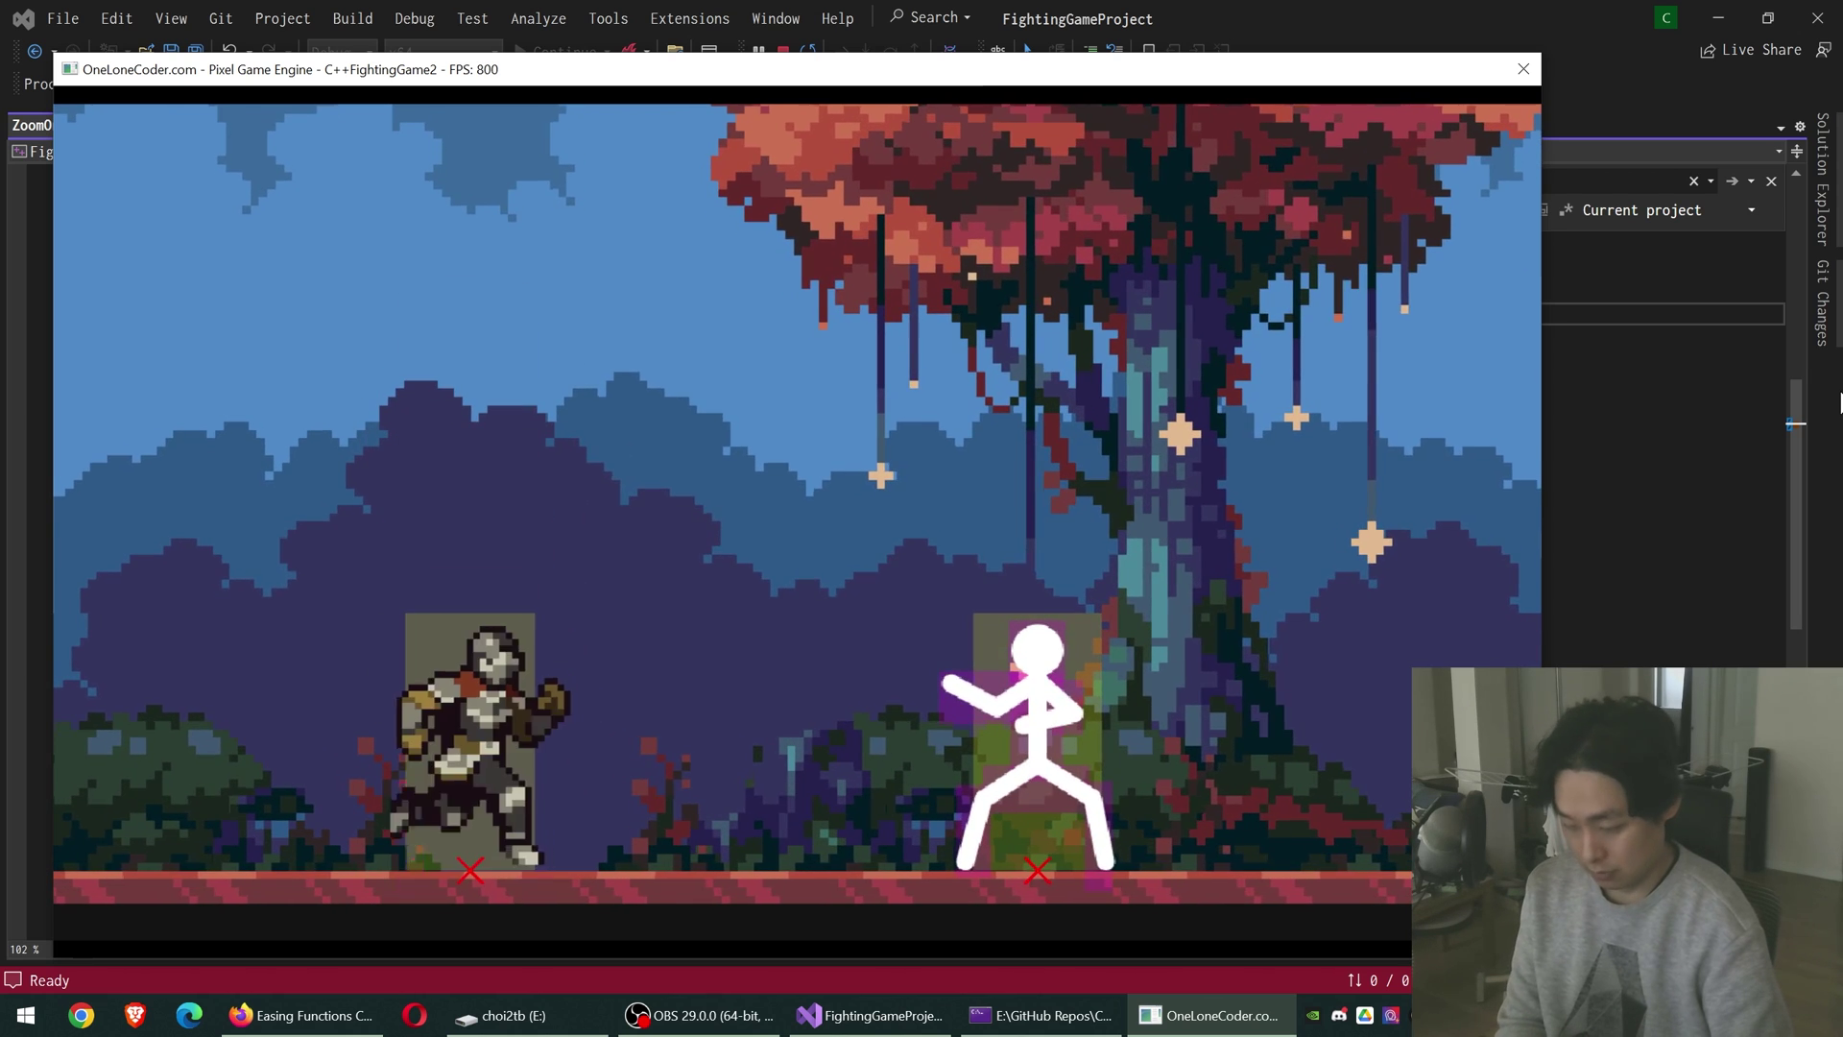
pyautogui.press('Up')
pyautogui.press('Right')
pyautogui.press('Up')
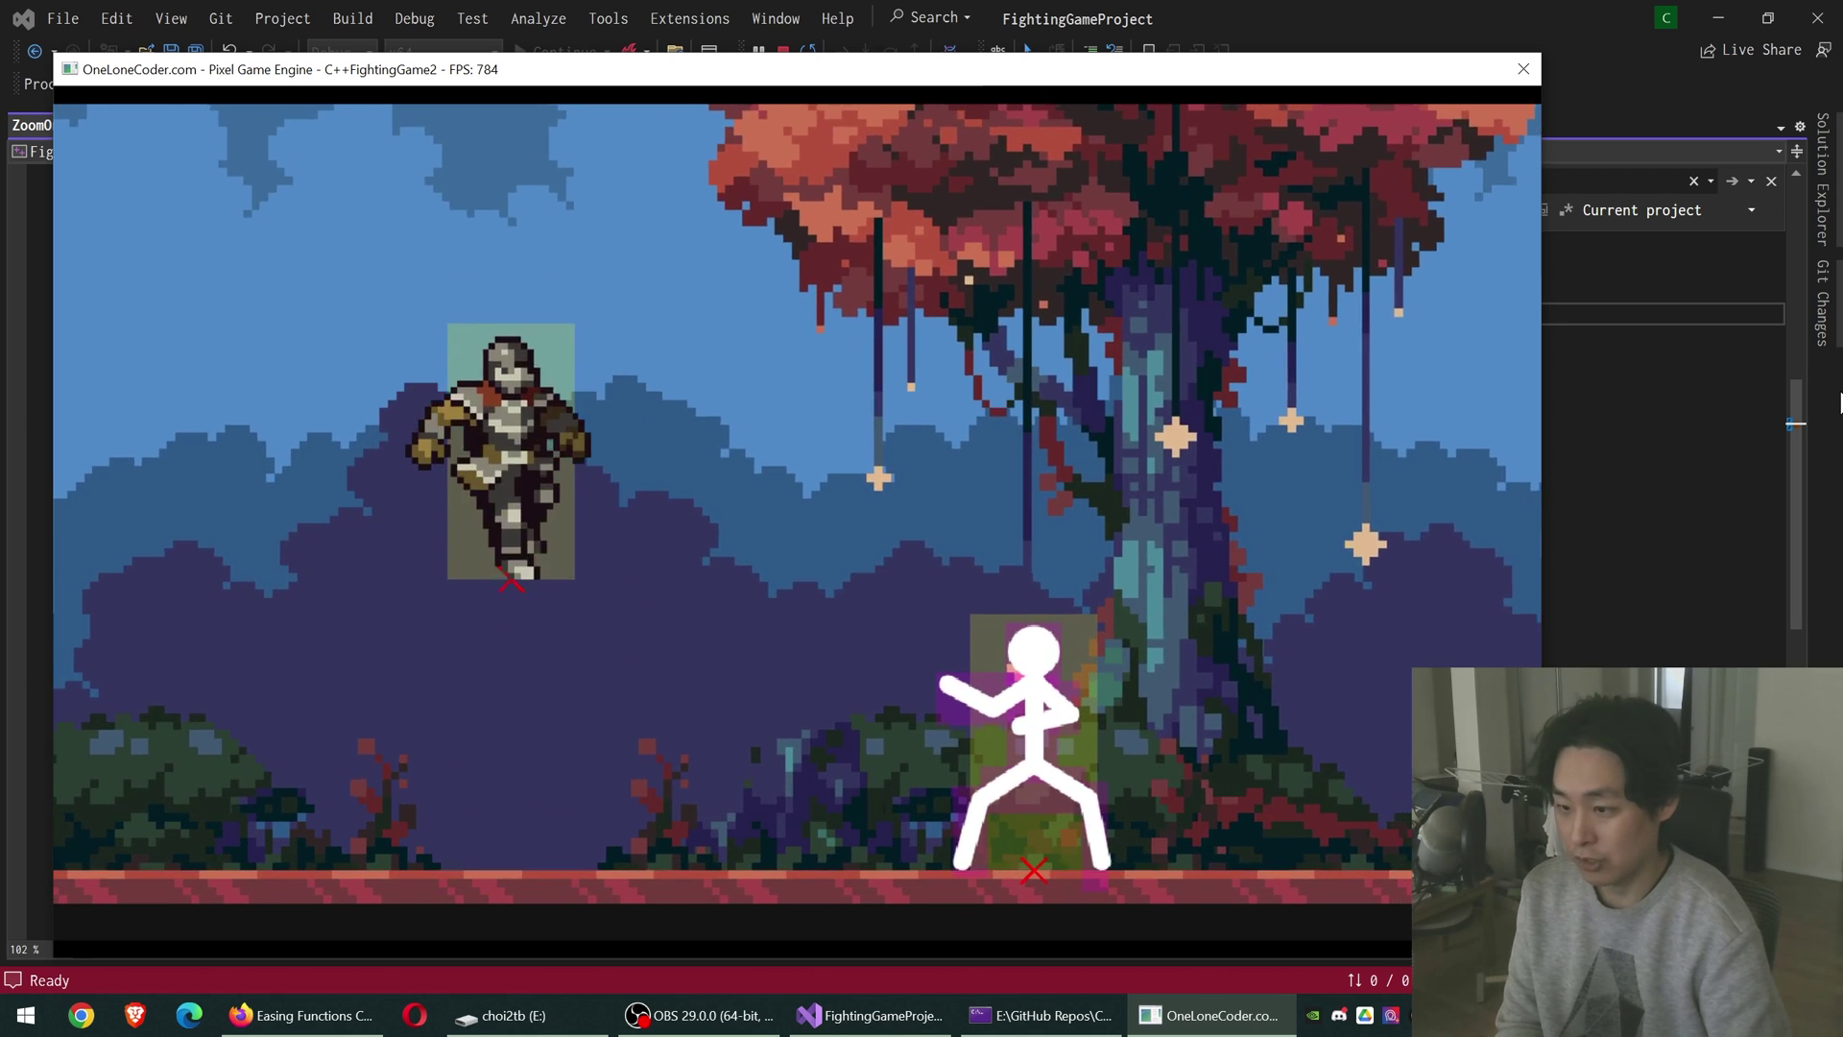
pyautogui.press('Right')
# Jump the left fighter in place, then drift it left and back toward the opponent
pyautogui.press('Up')
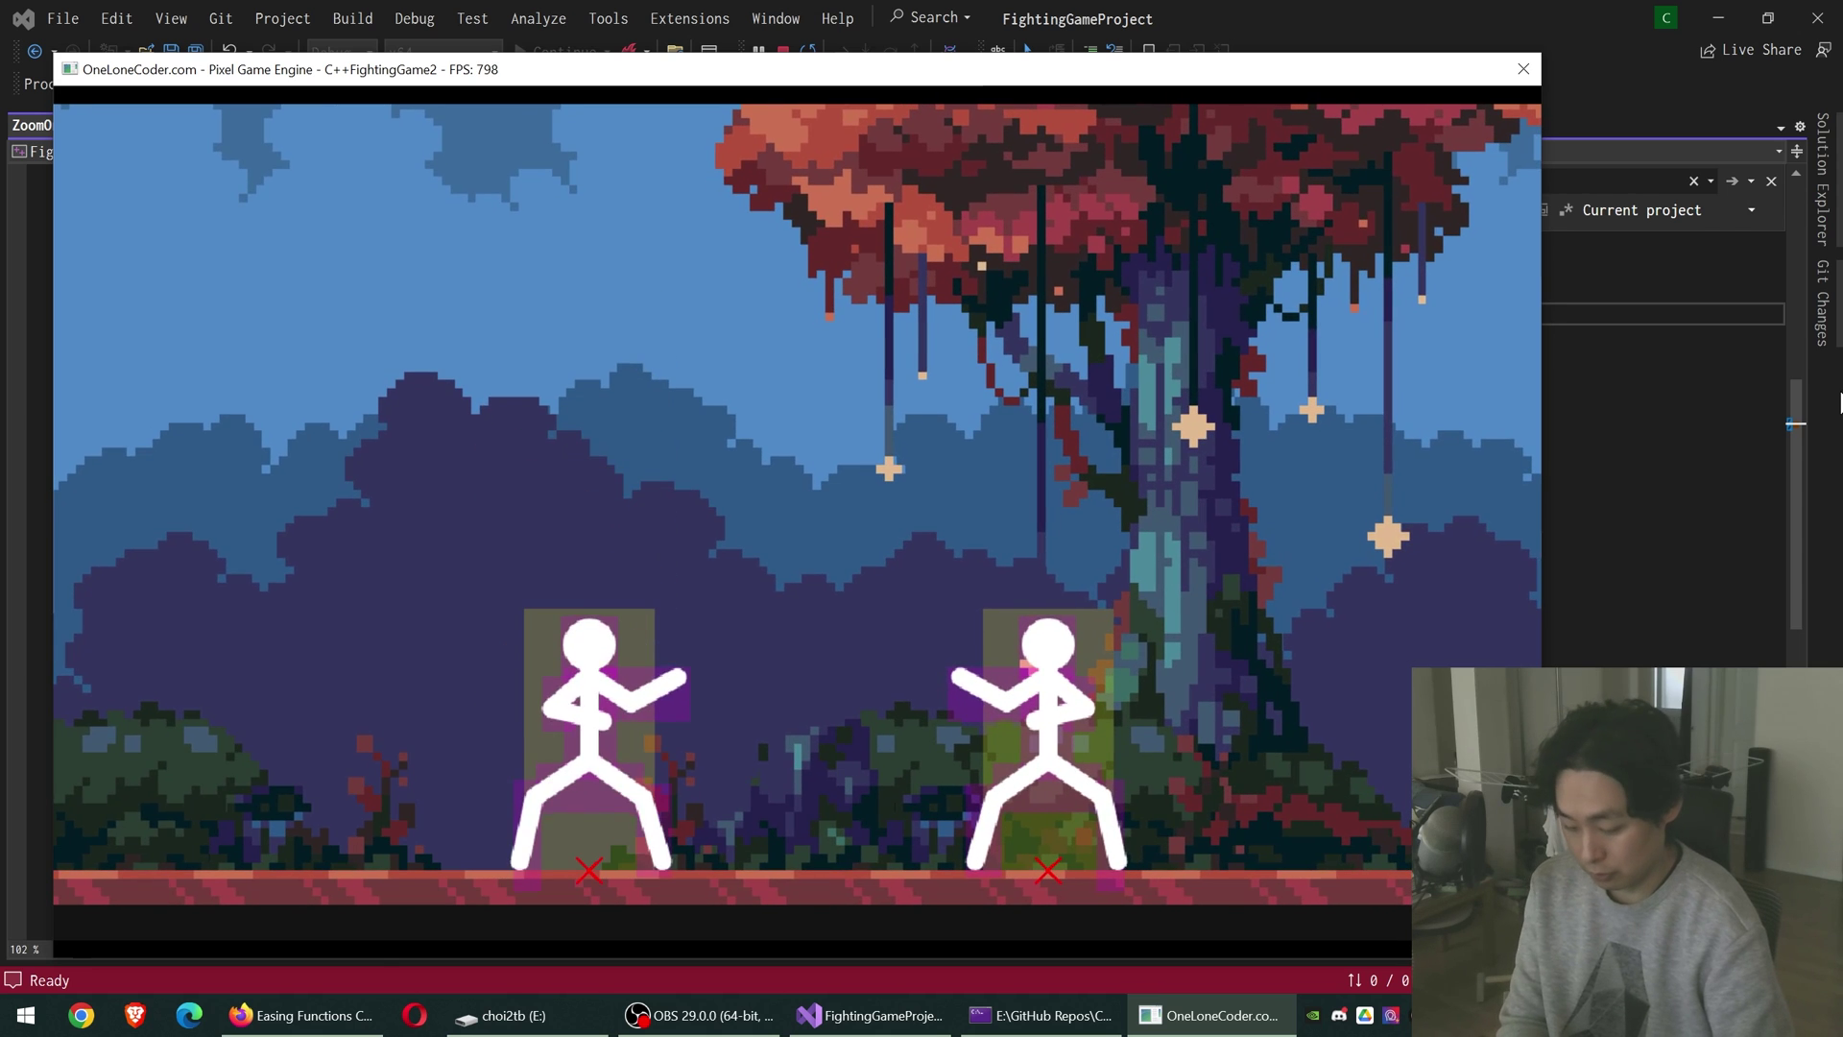
pyautogui.press('Up')
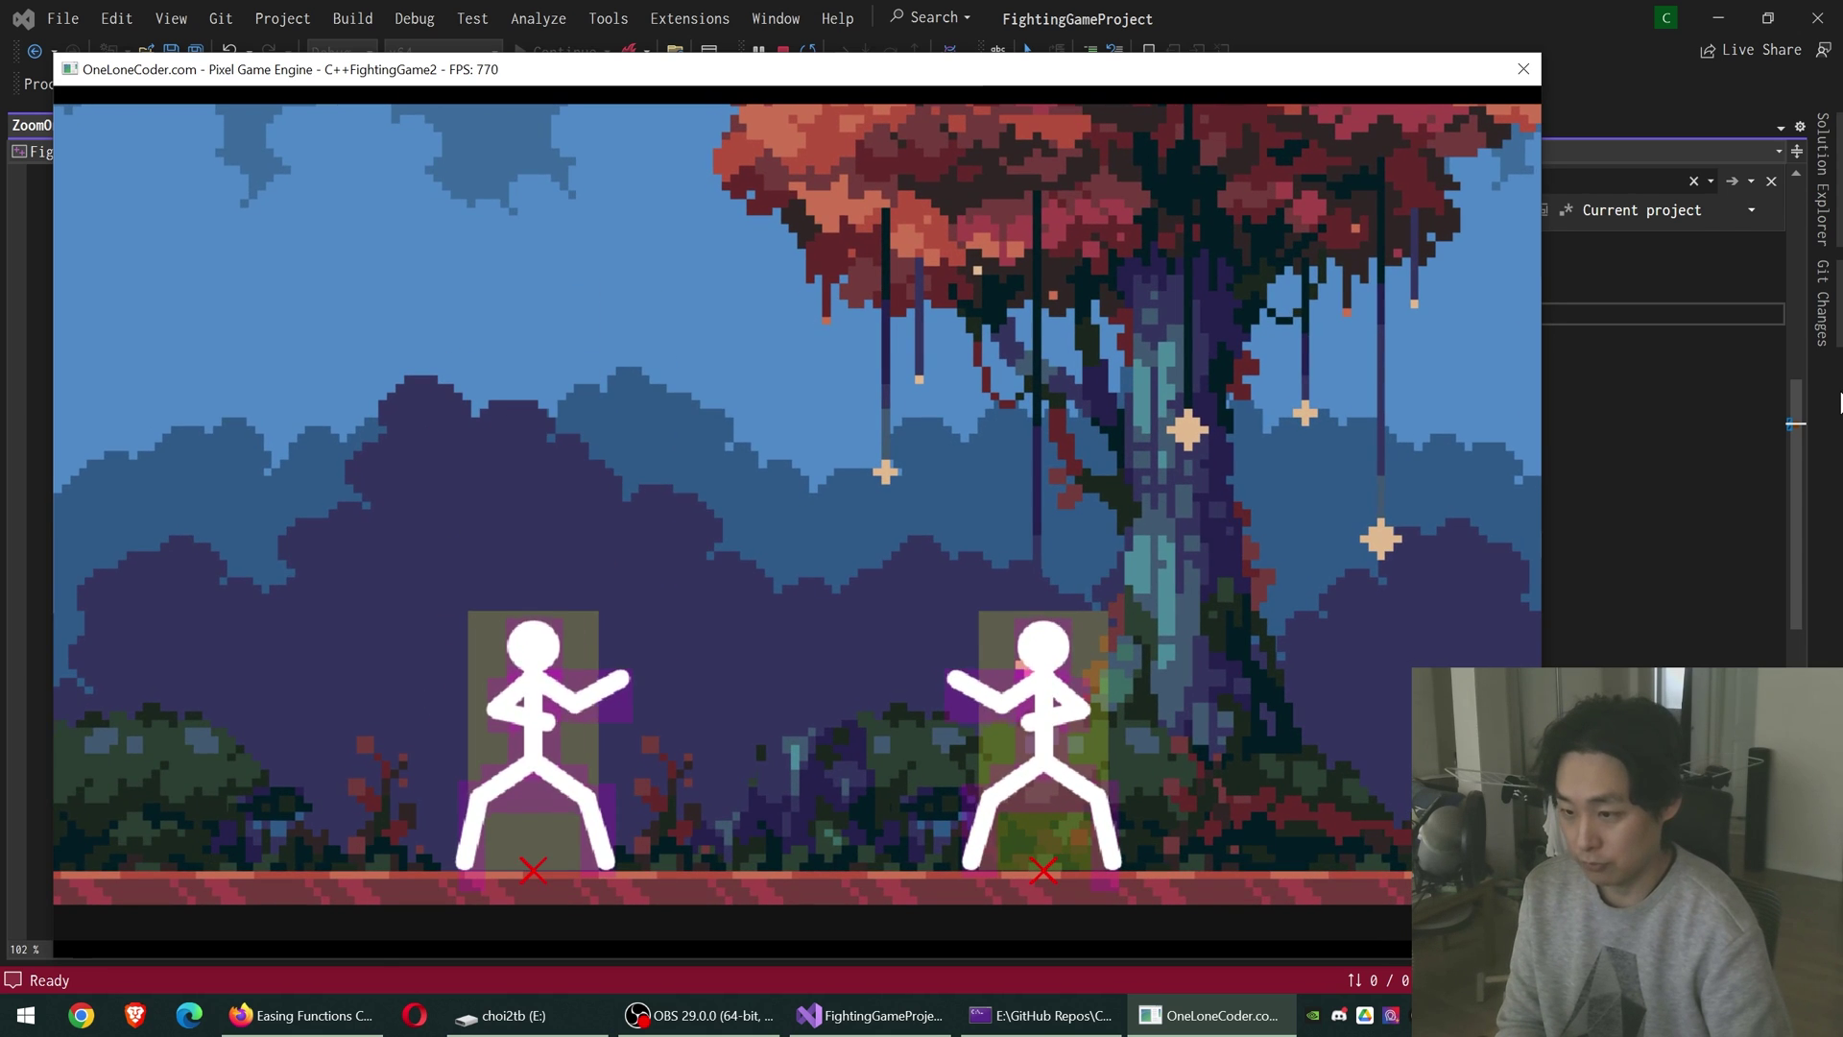
pyautogui.press('Up')
pyautogui.press('Left')
pyautogui.press('Up')
pyautogui.press('Right')
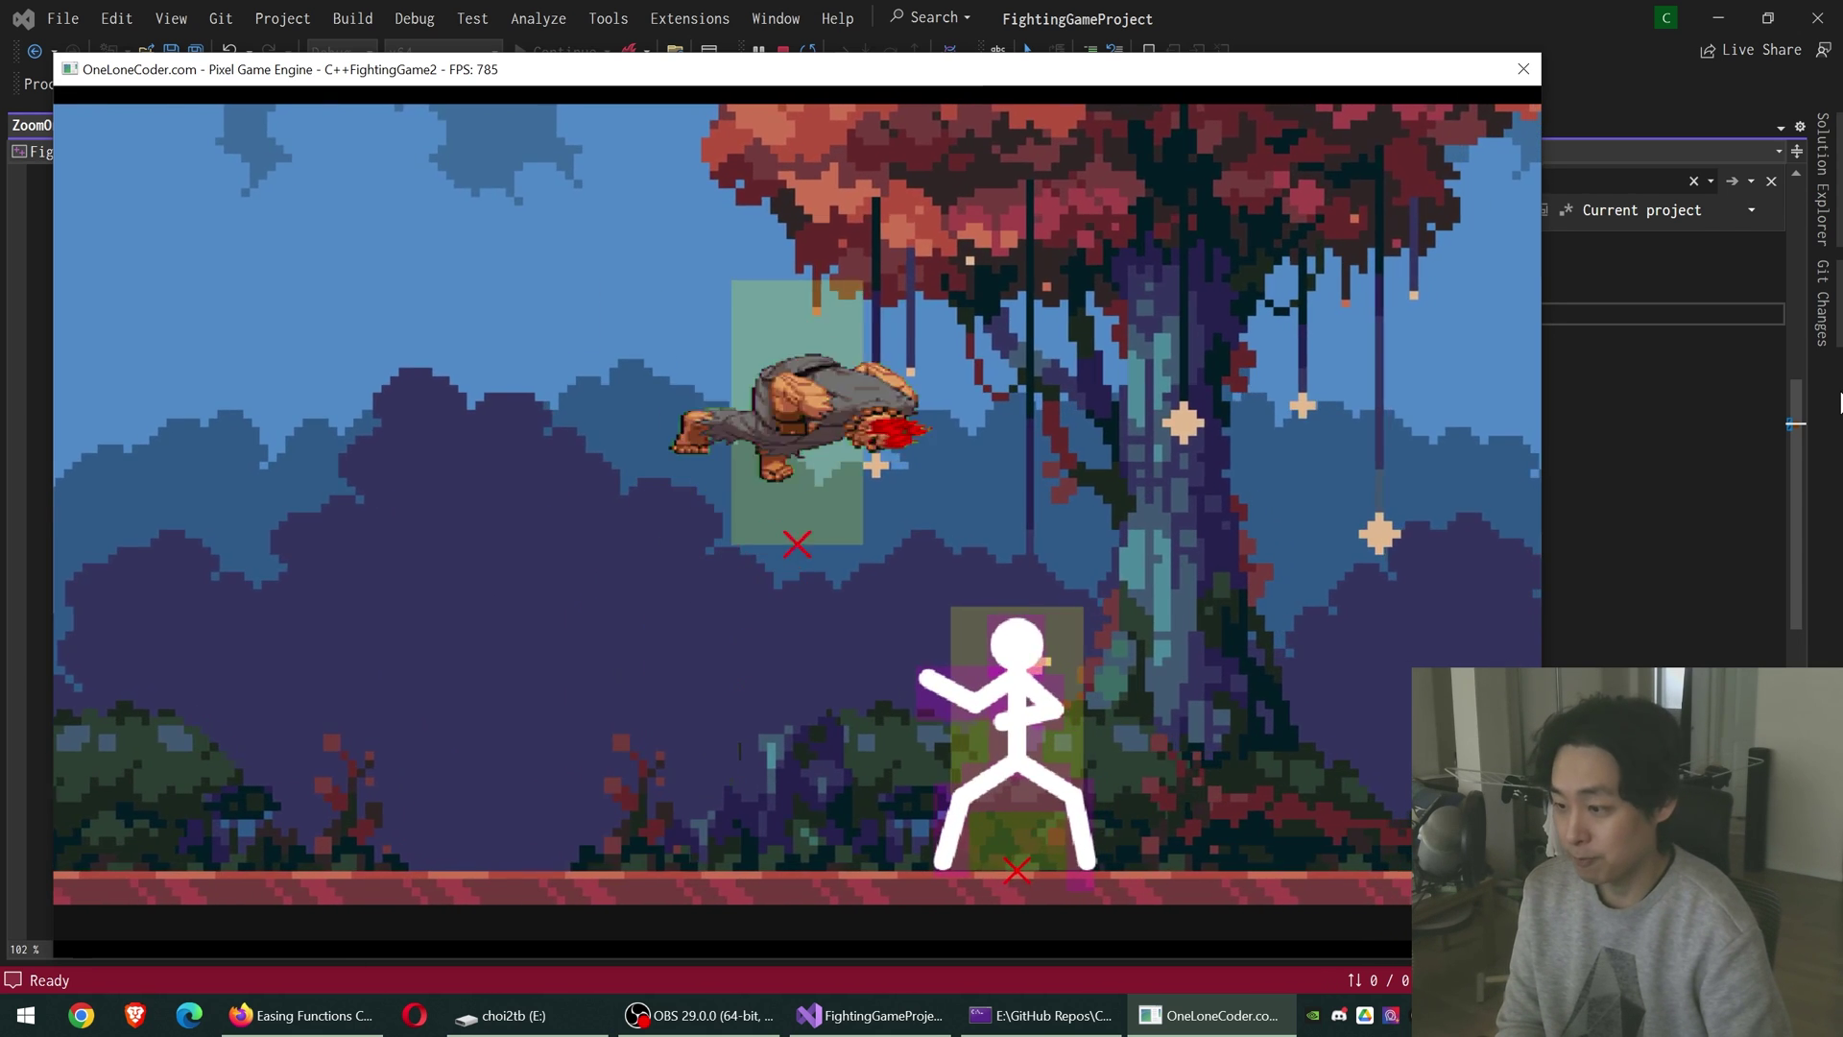
pyautogui.press('Up')
# Leap the fighter across the opponent and move the two fighters apart
pyautogui.press('Right')
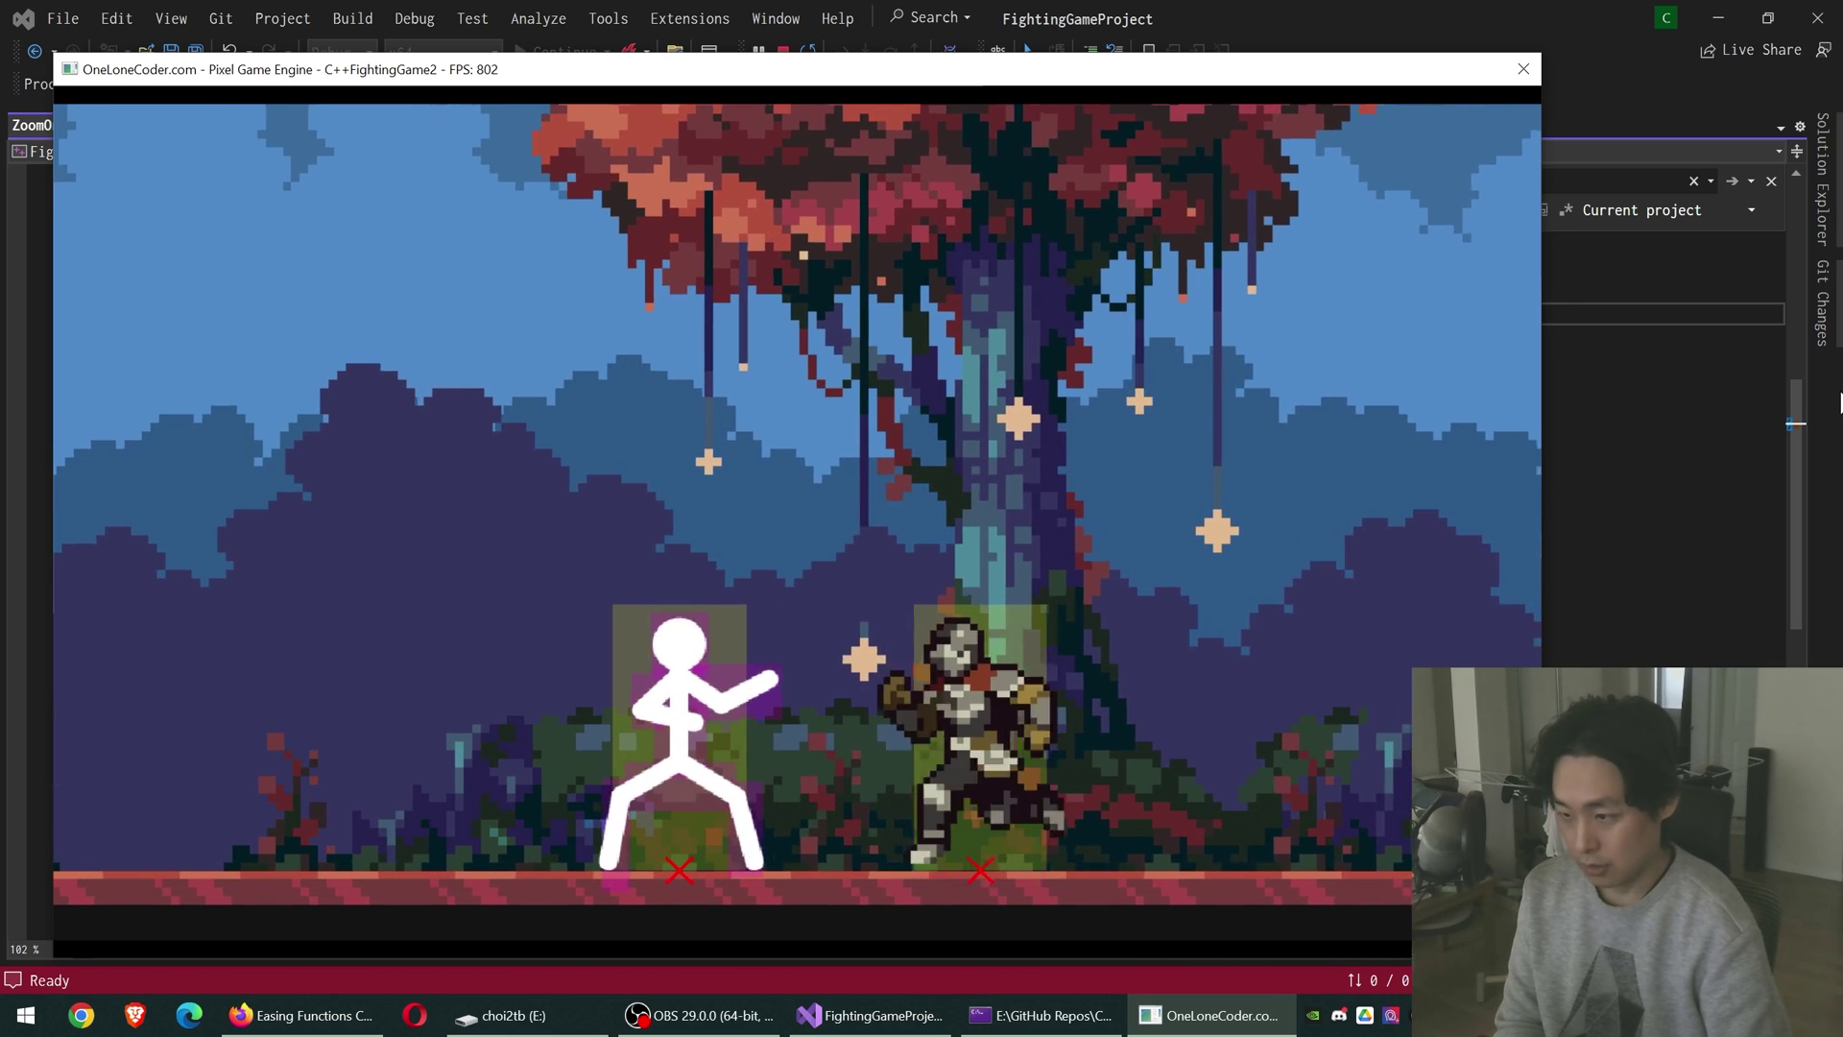
pyautogui.press('Up')
pyautogui.press('Left')
pyautogui.press('Left')
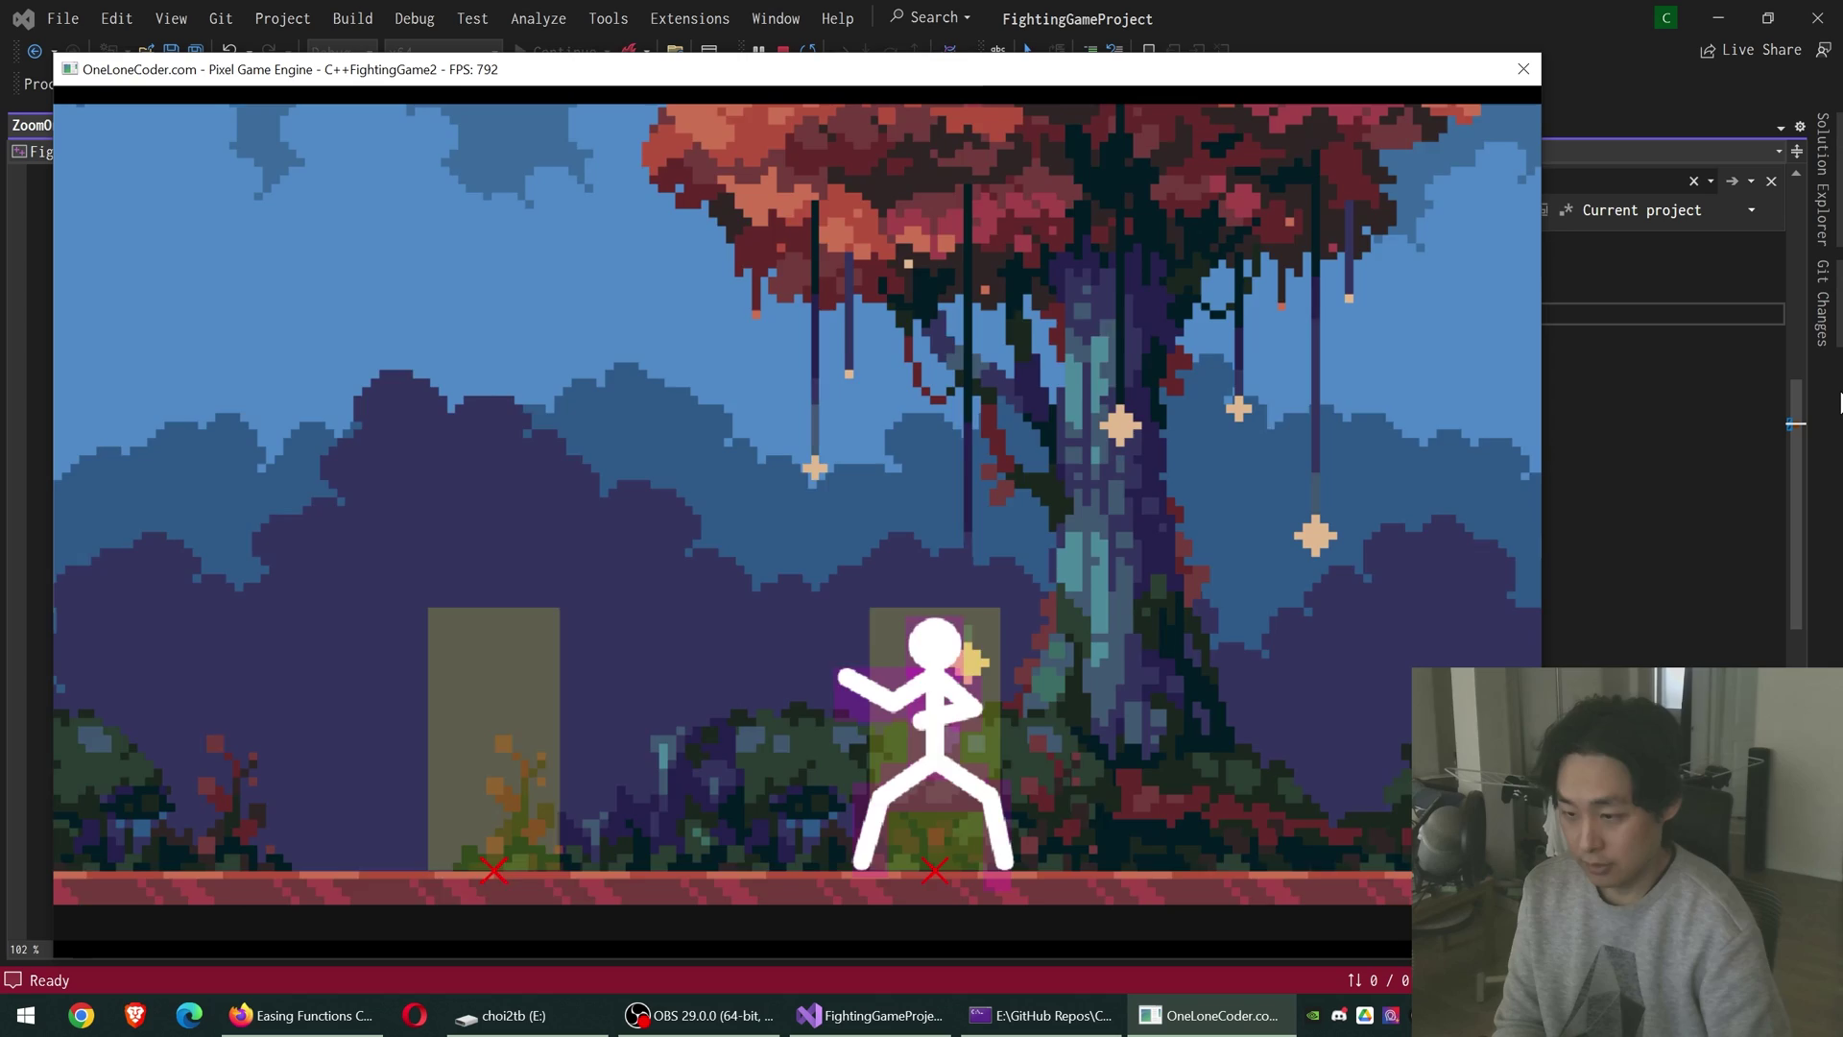
pyautogui.press('Left')
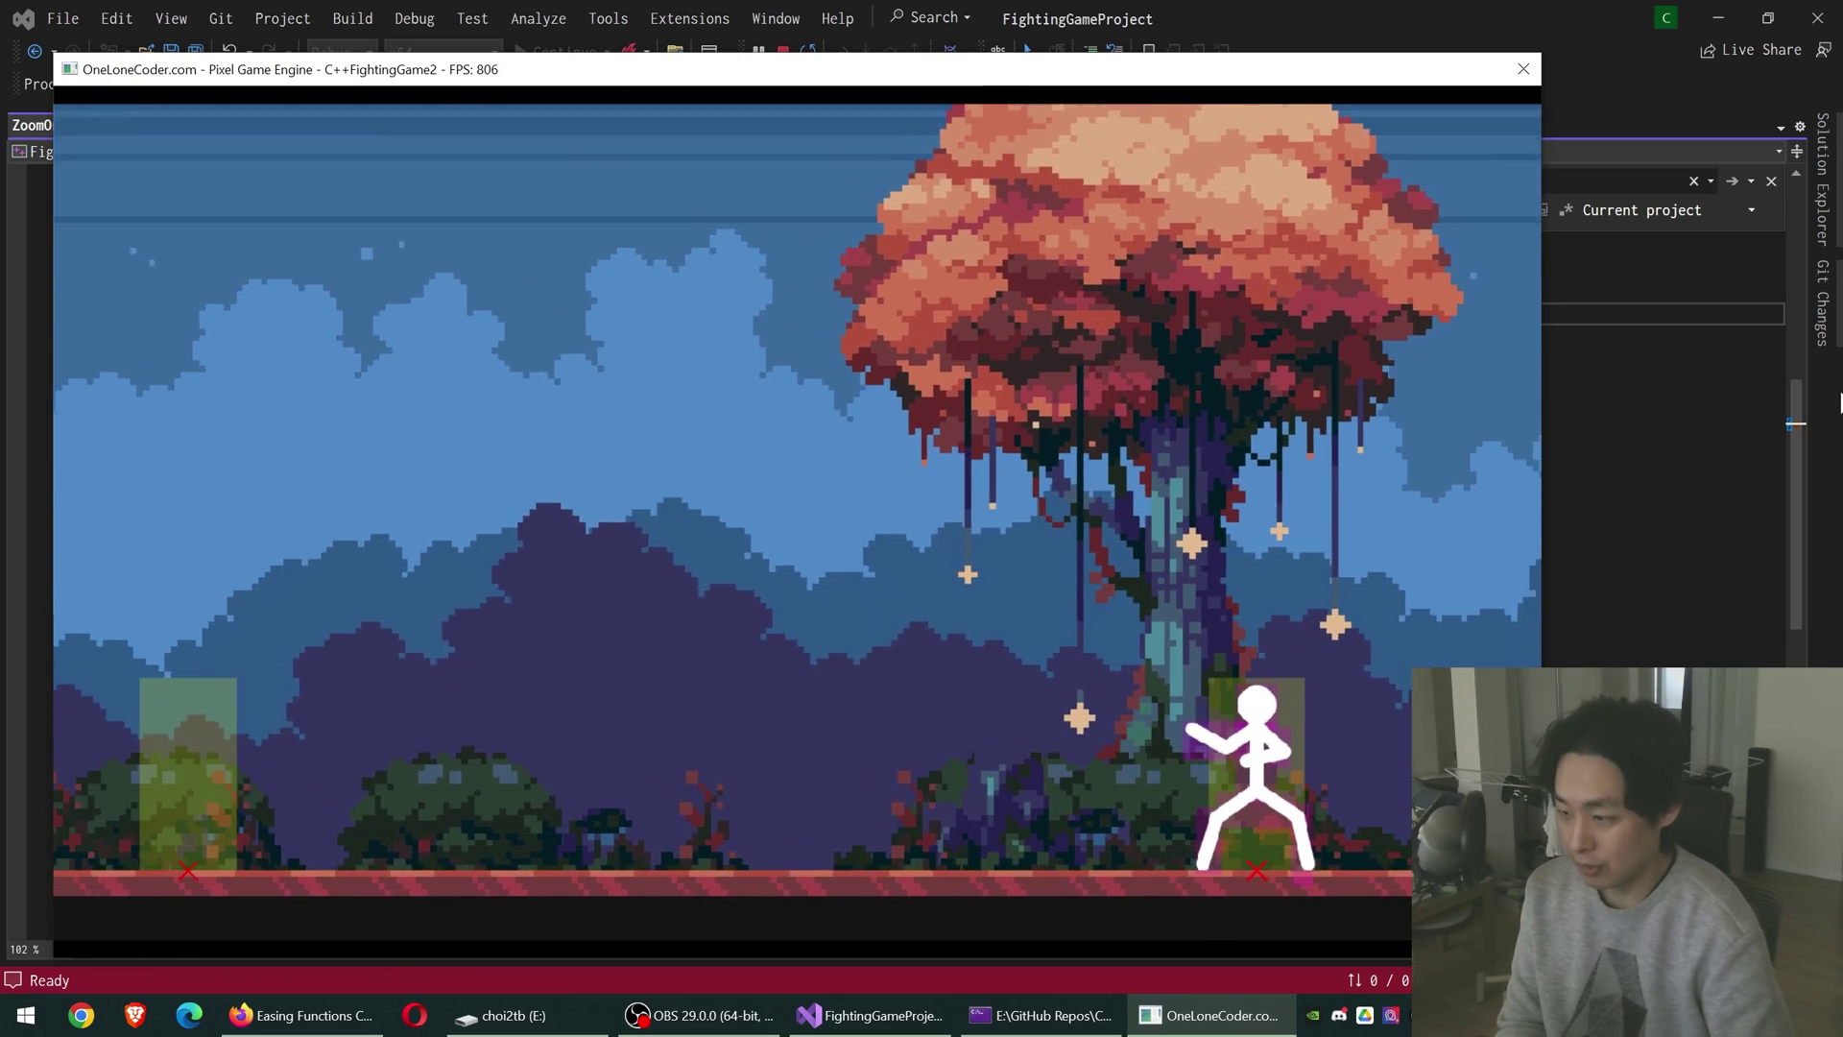
# Swap the fighters' sides, bring them together, then spread them apart so the camera zooms out
pyautogui.press('Up')
pyautogui.press('Up')
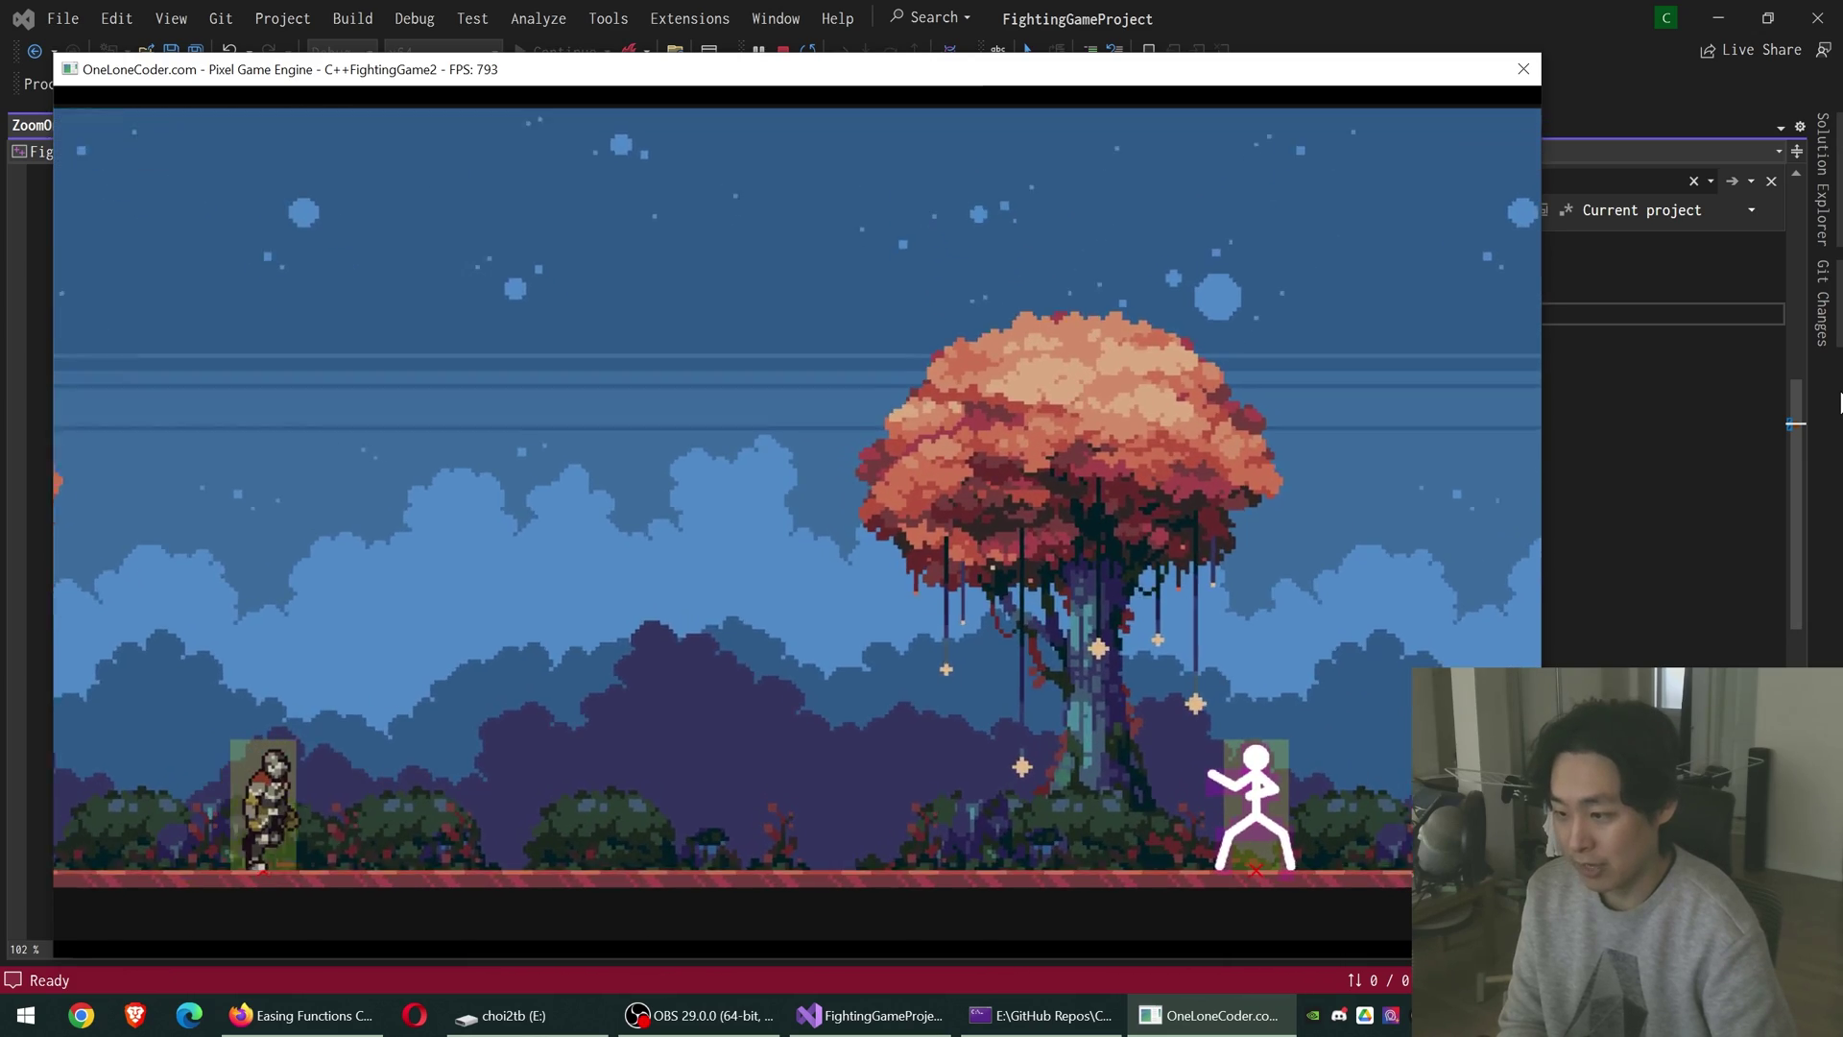
pyautogui.press('Right')
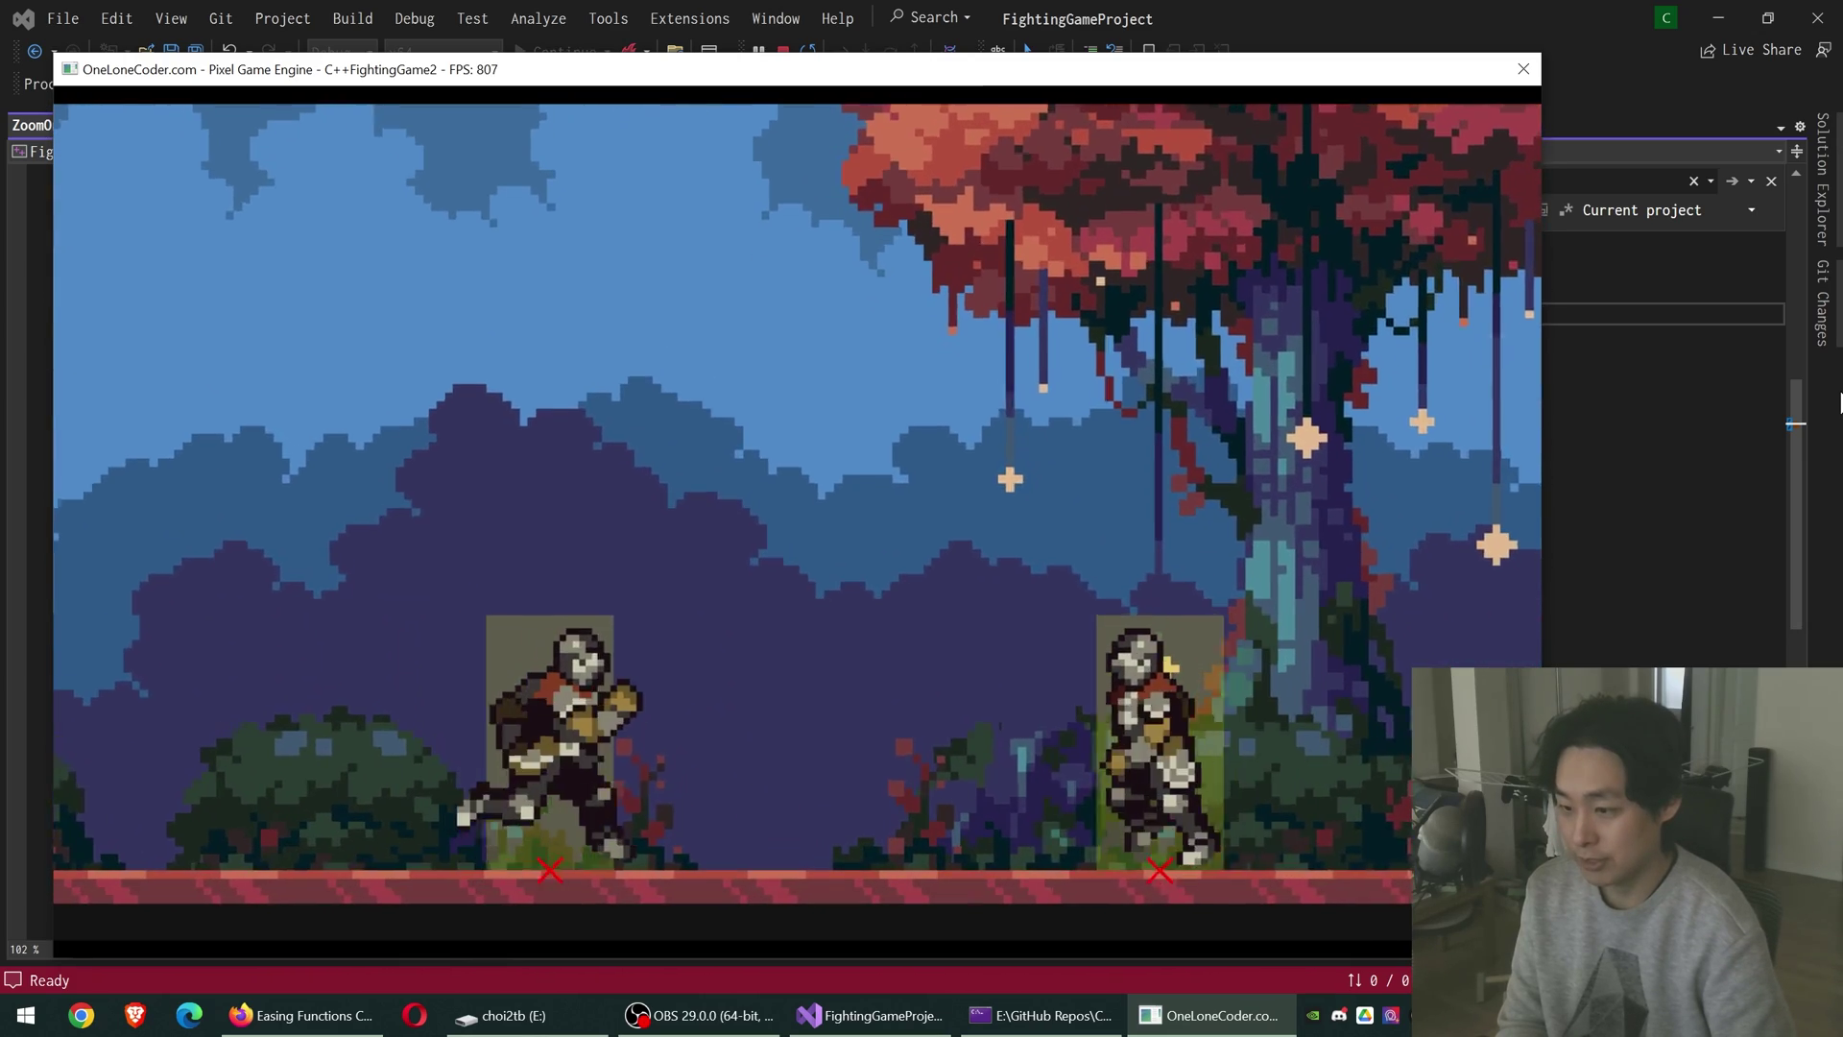
pyautogui.press('Left')
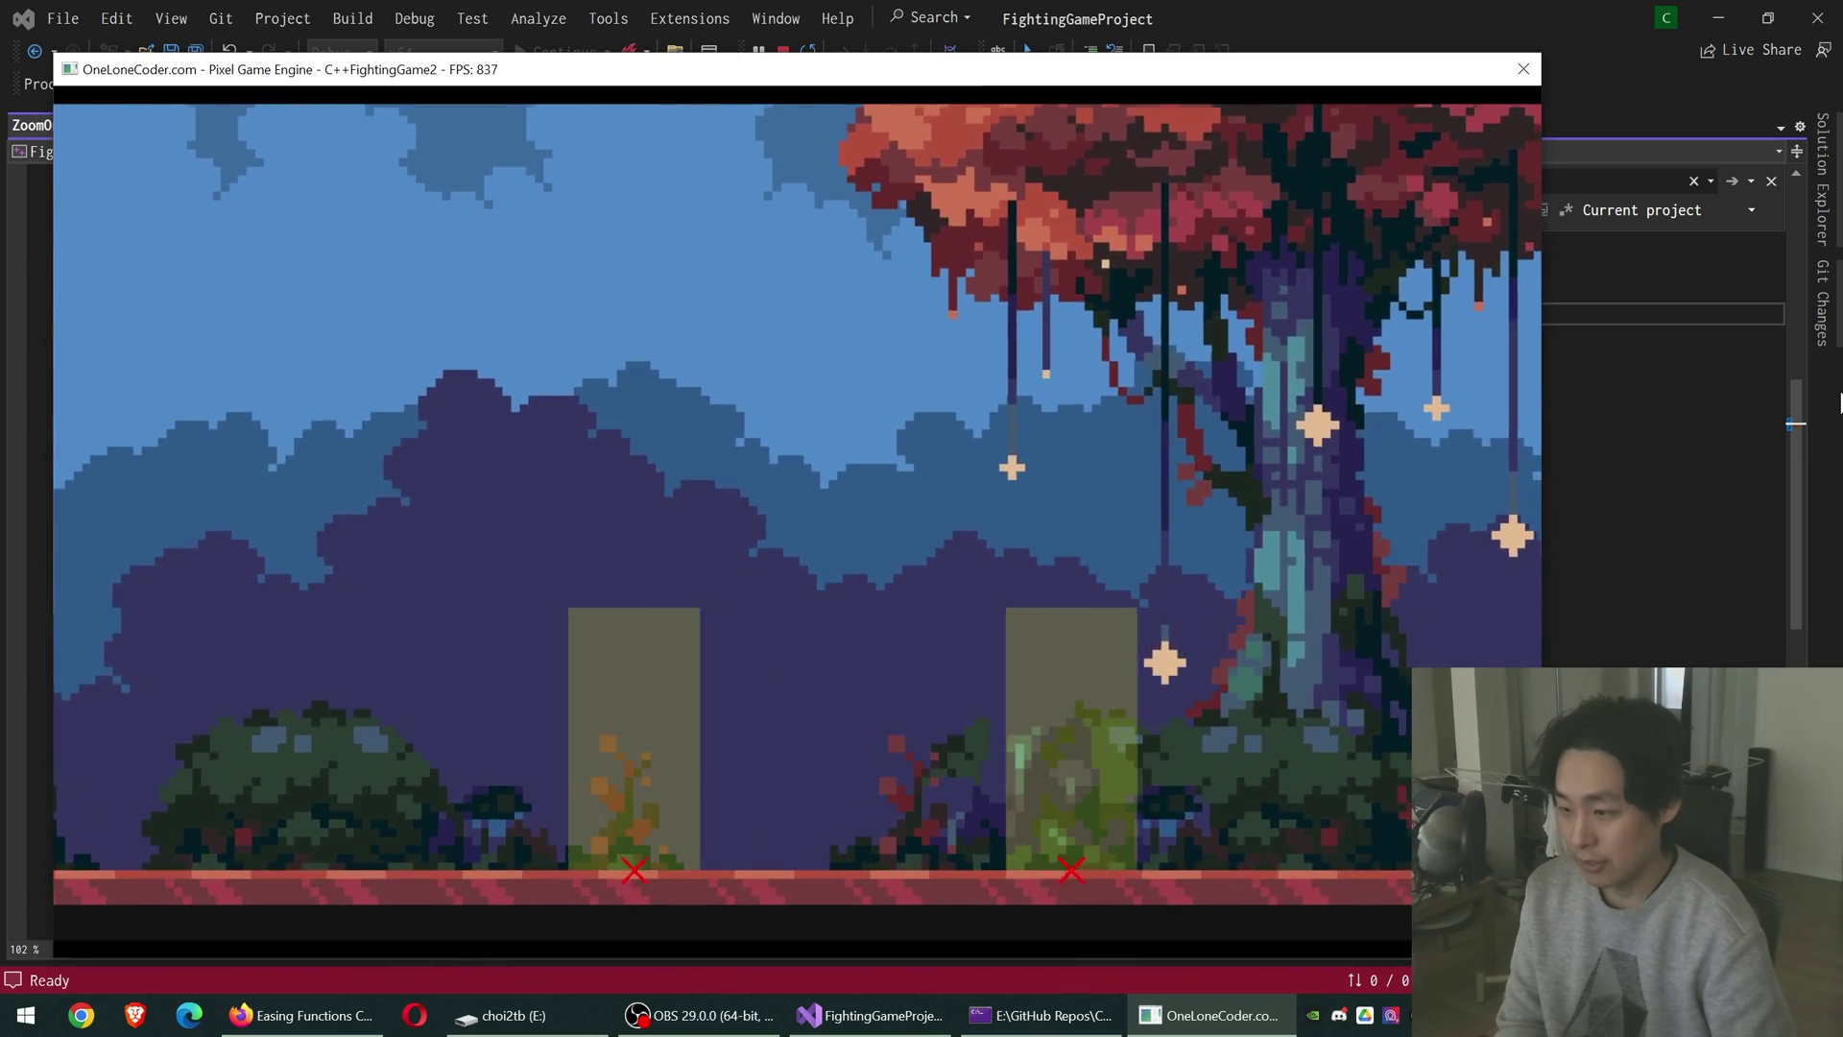
pyautogui.press('Left')
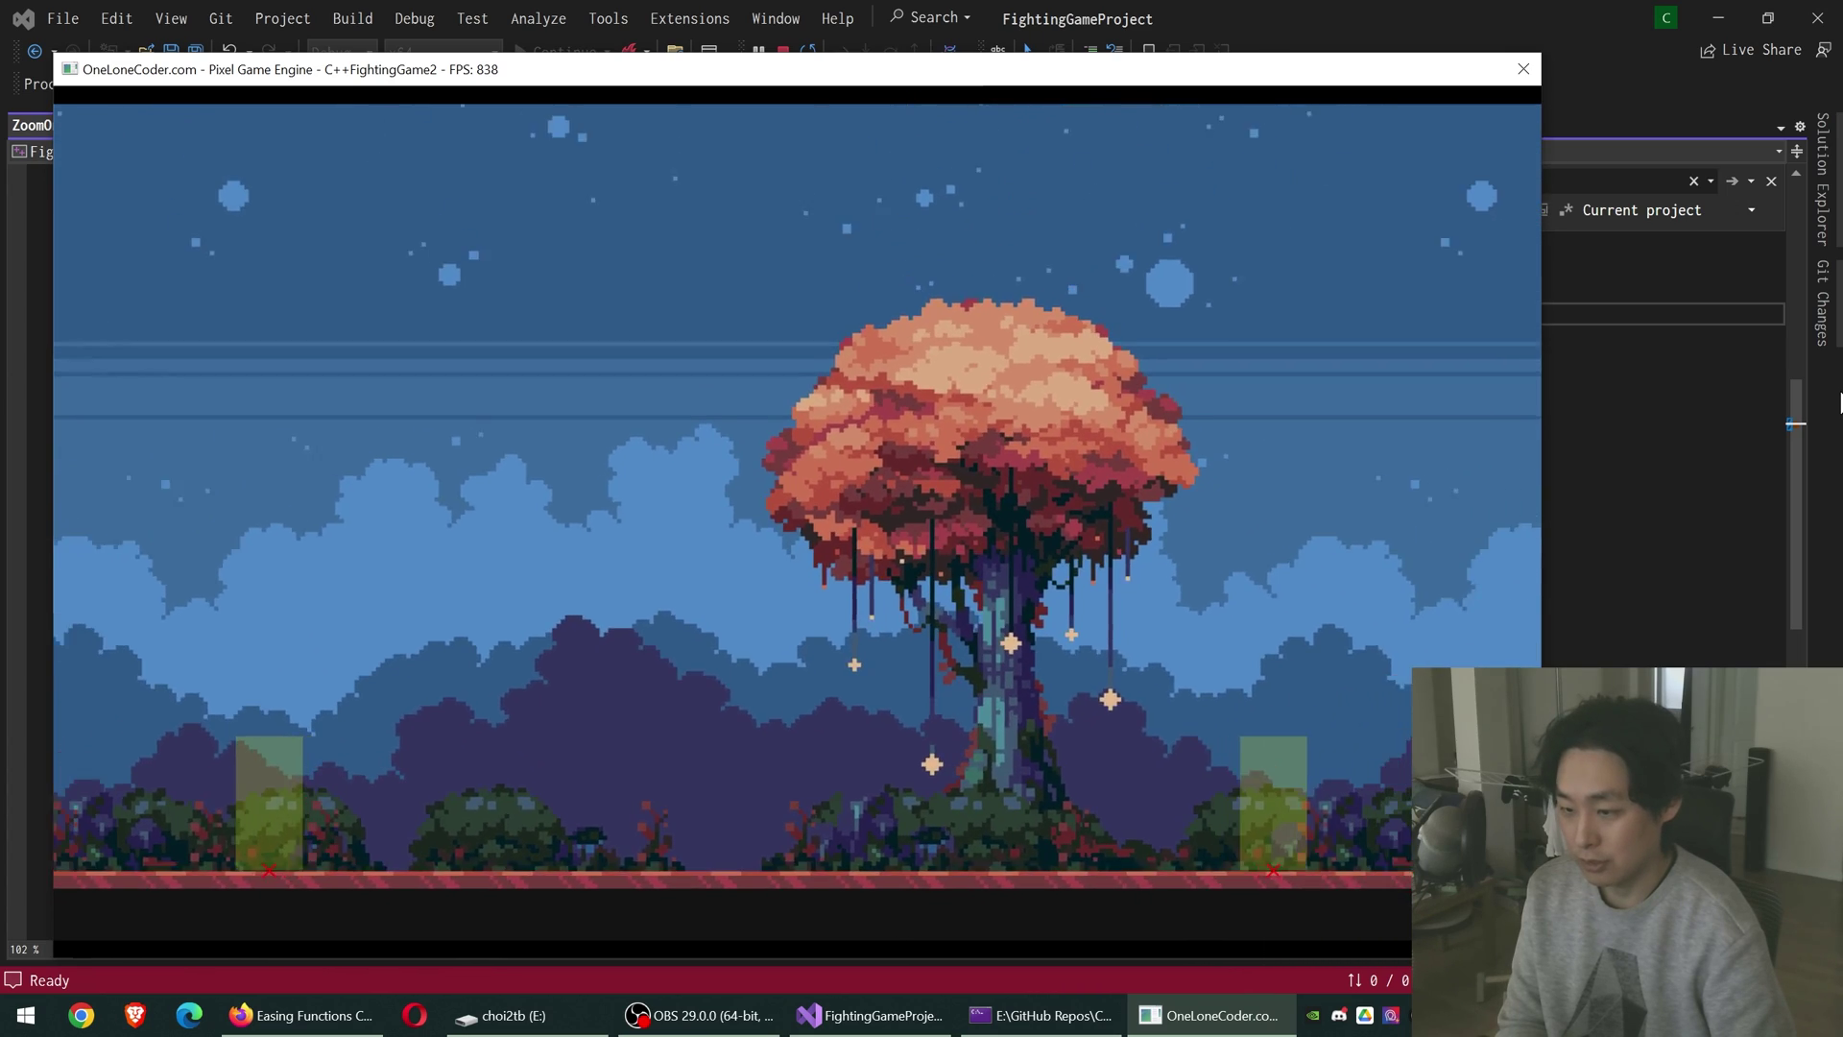
# Reset the match with R, then walk the knight fighter toward the stickman opponent
pyautogui.press('r')
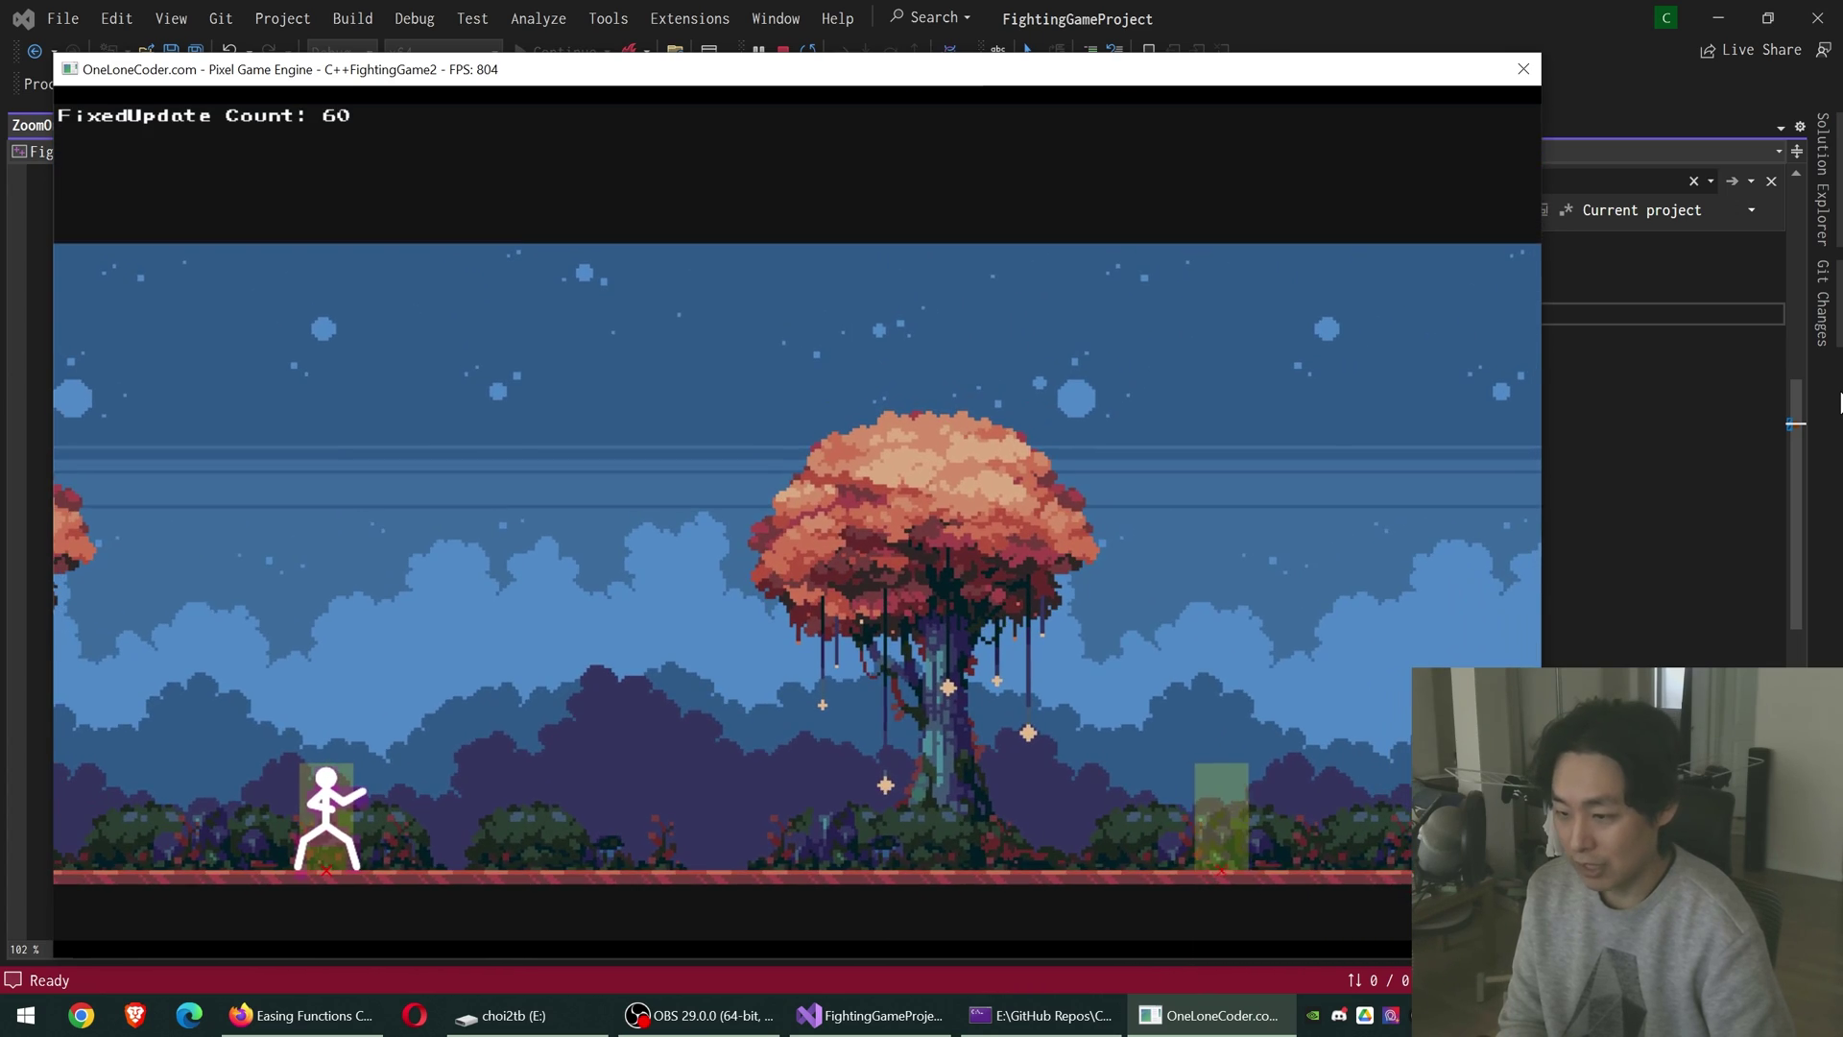
pyautogui.press('space')
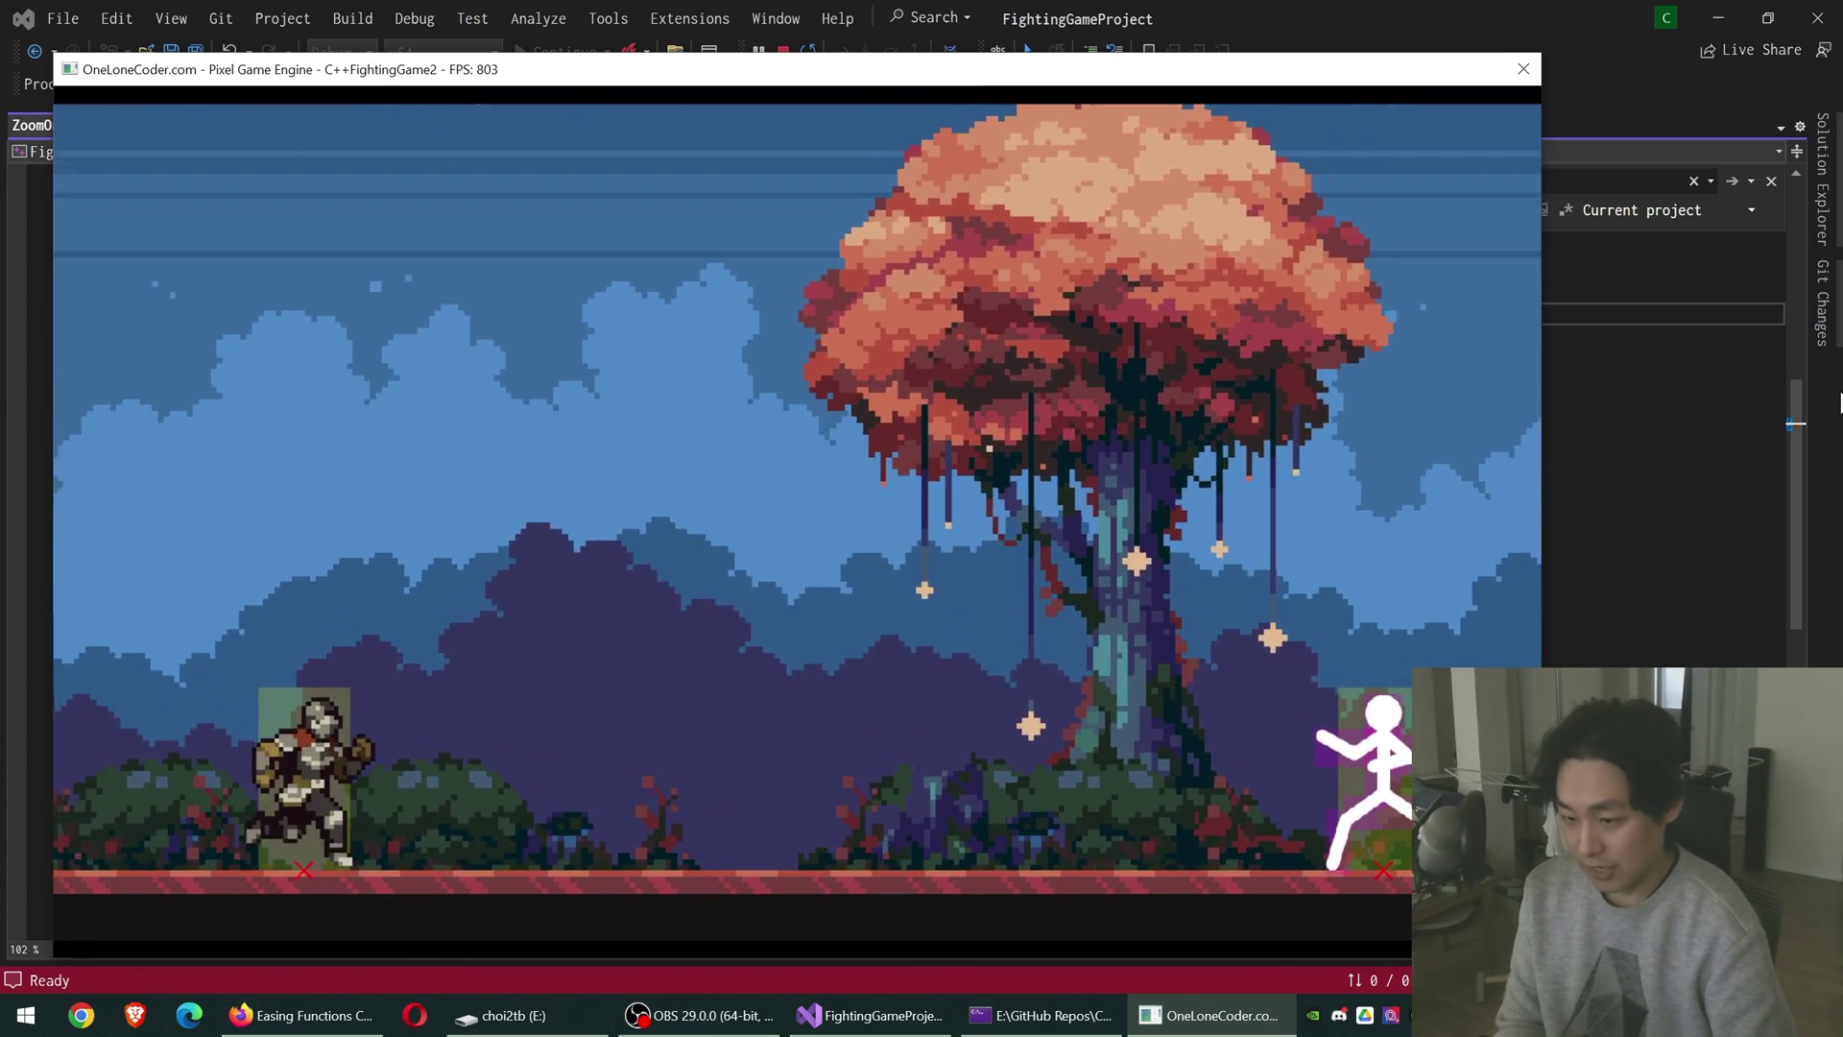
pyautogui.press('Right')
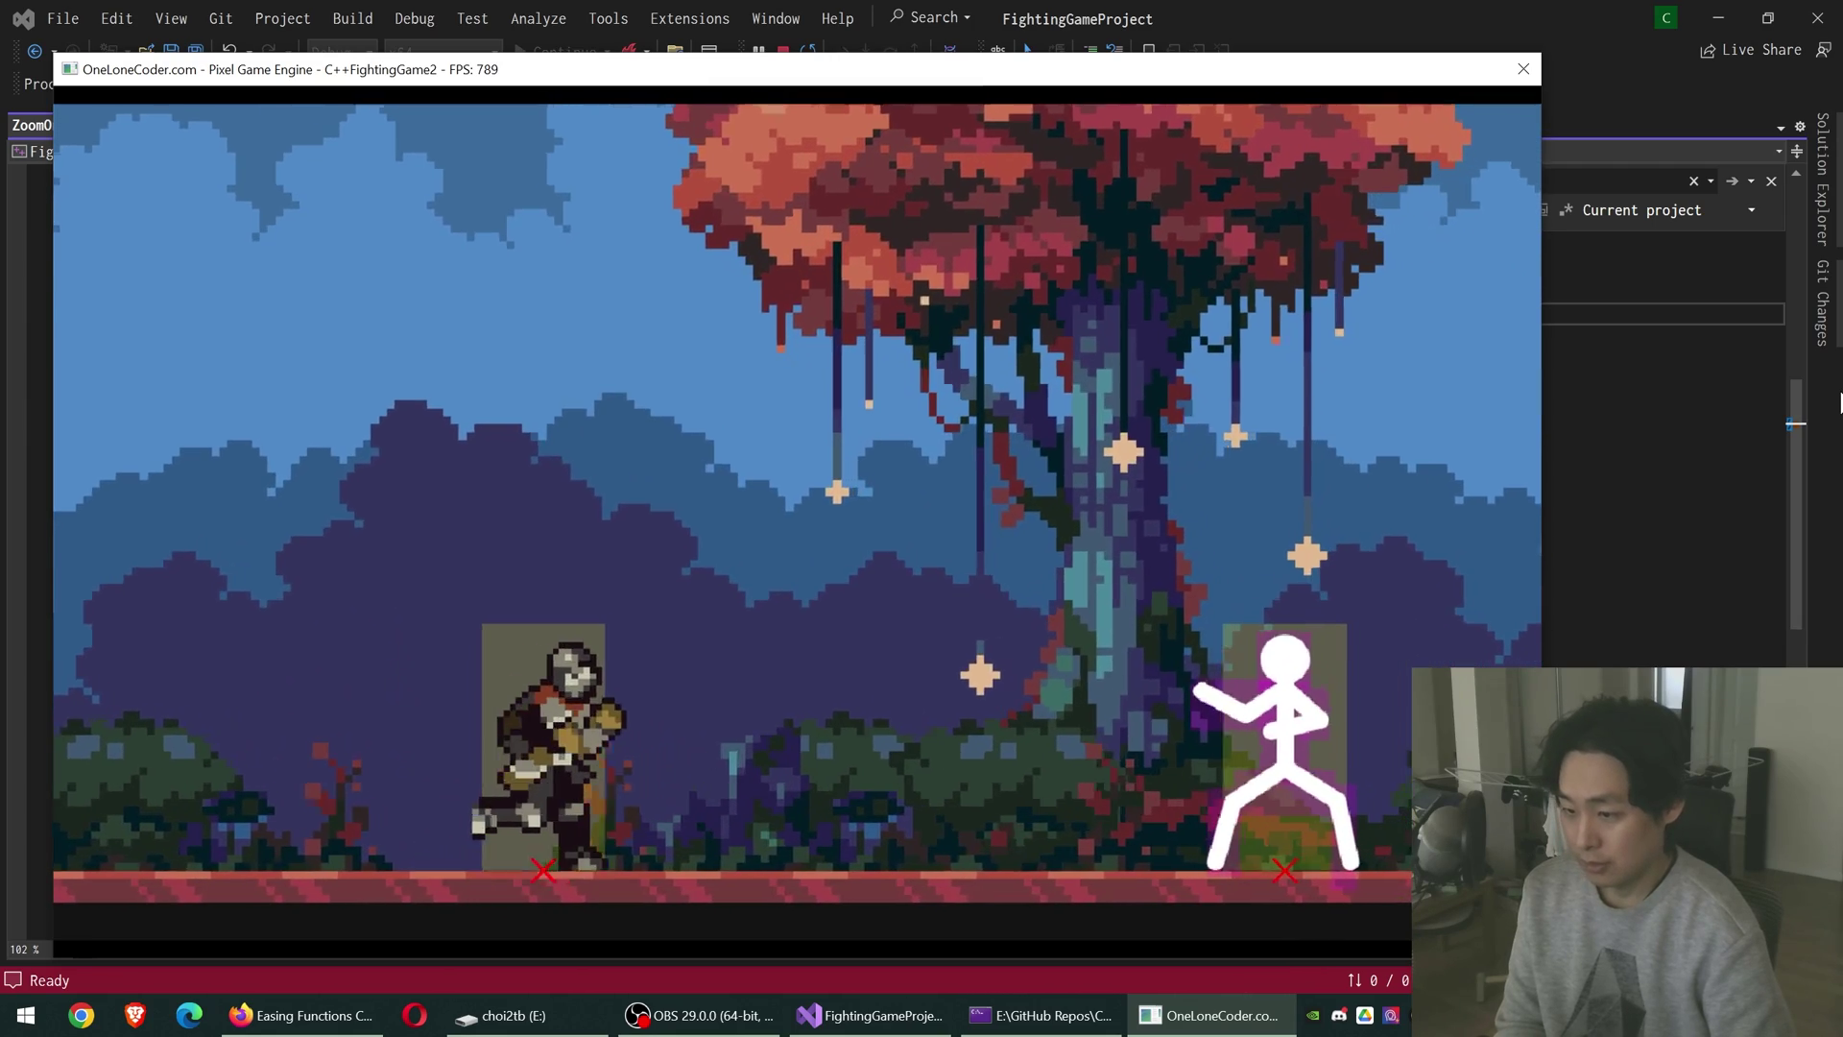